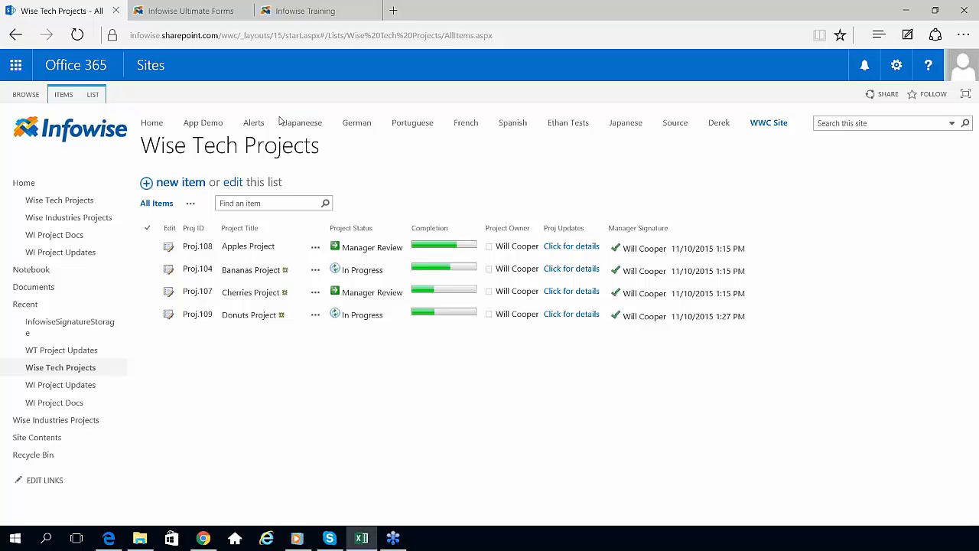
Step: Go from the Infowise Ultimate Forms page back to the WWC Site home page and its settings menu
click(173, 11)
click(68, 11)
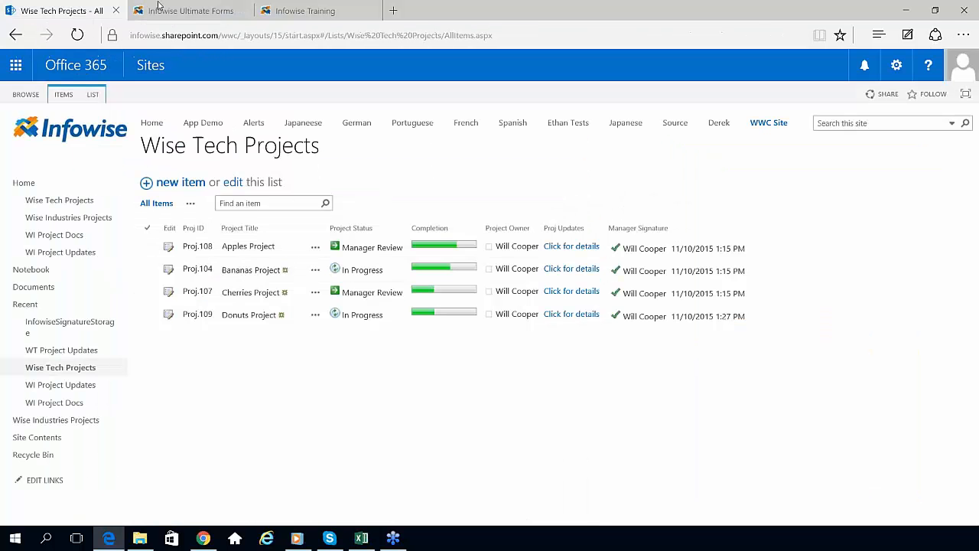
click(169, 10)
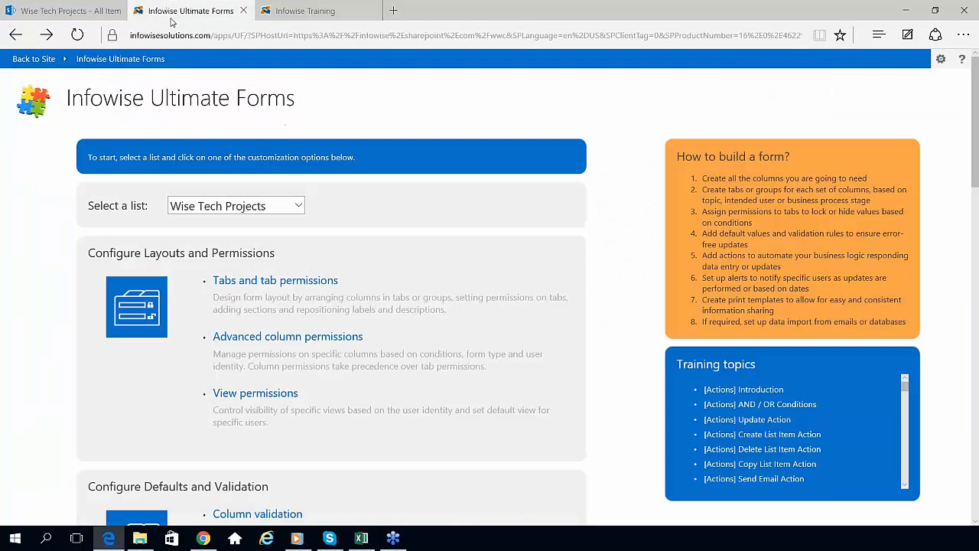
click(43, 59)
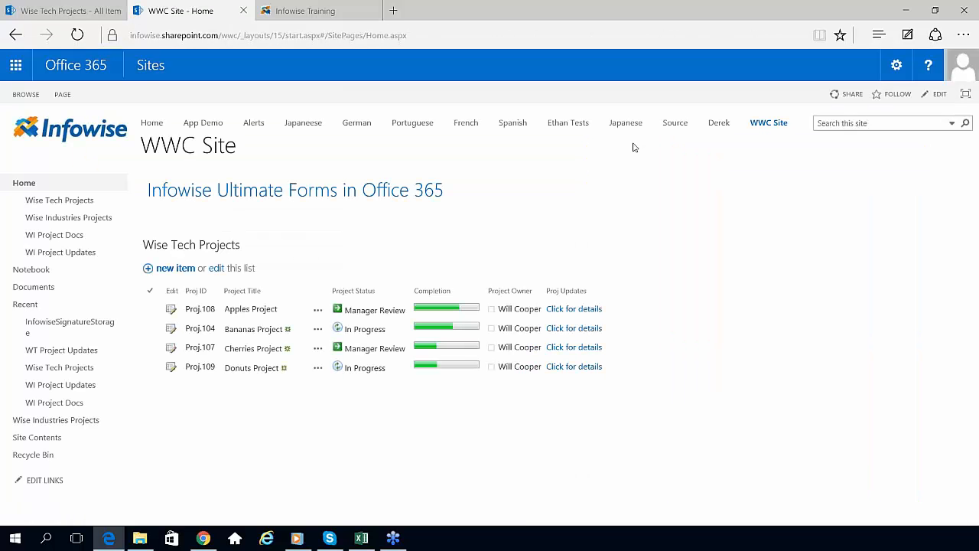
click(897, 65)
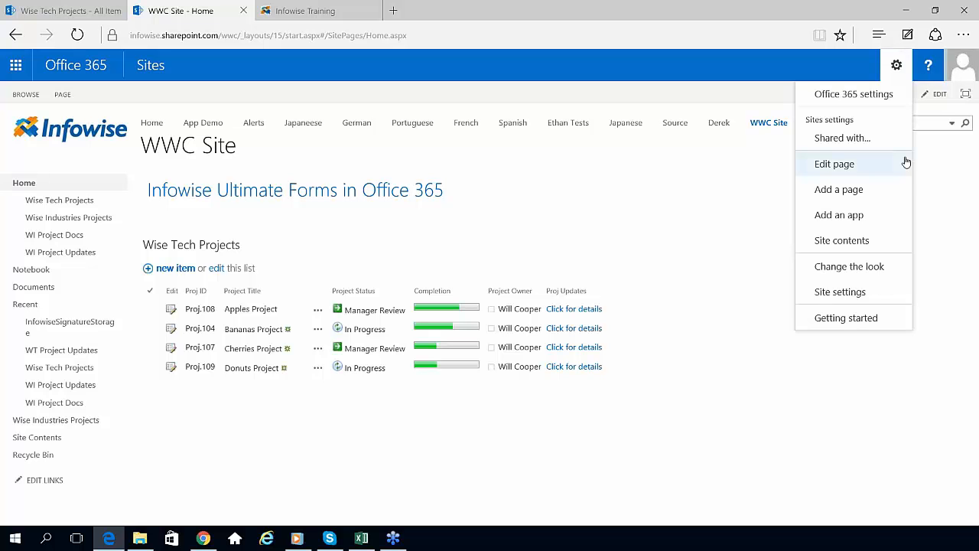
Step: Launch the Infowise Ultimate Forms app from the site contents
click(860, 240)
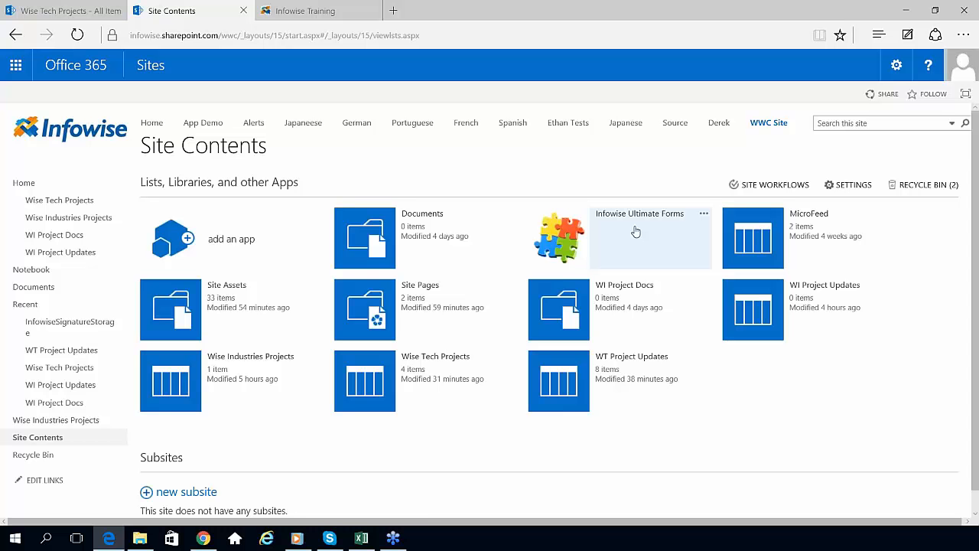
click(579, 238)
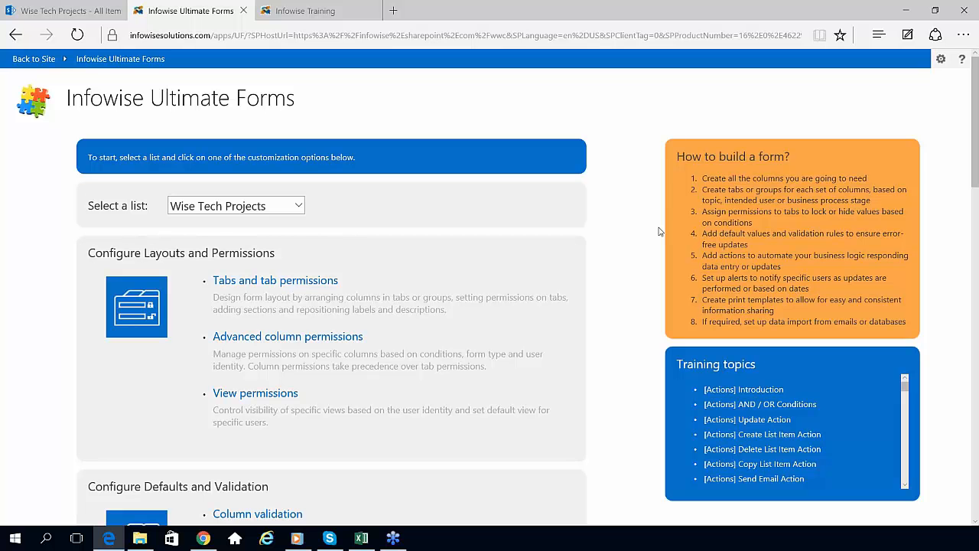
Step: Review the How to build a form guide, then view the Infowise Training tutorials page
drag(690, 176, 902, 321)
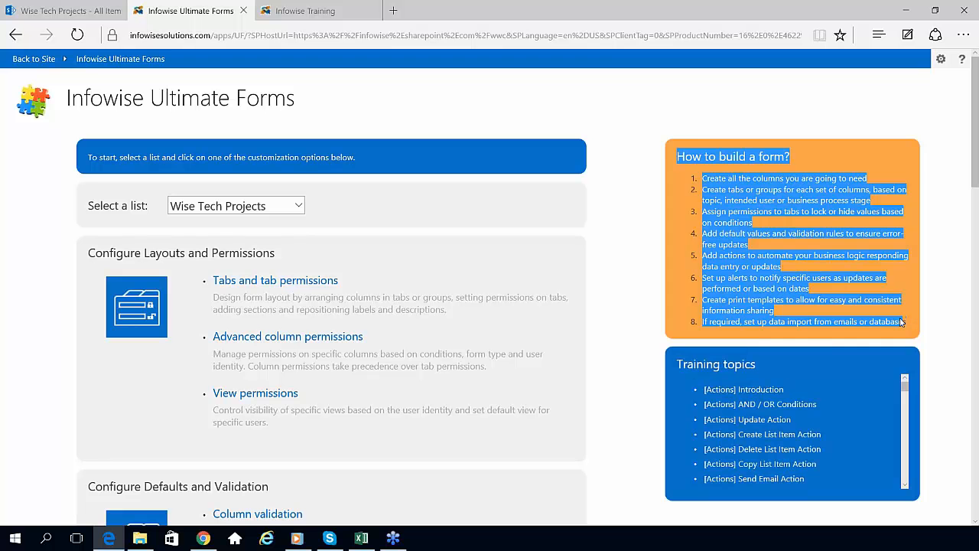
click(935, 334)
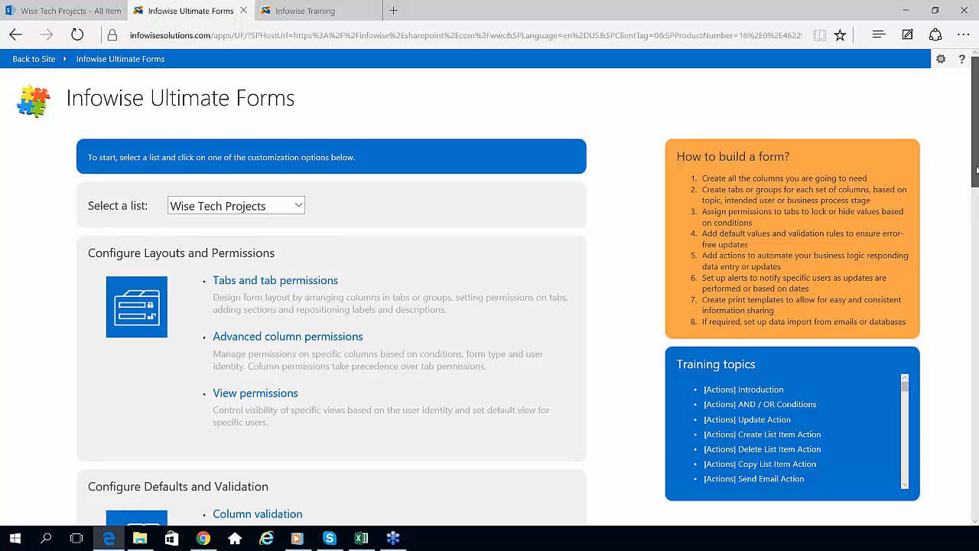
scroll(975, 168, down, 1)
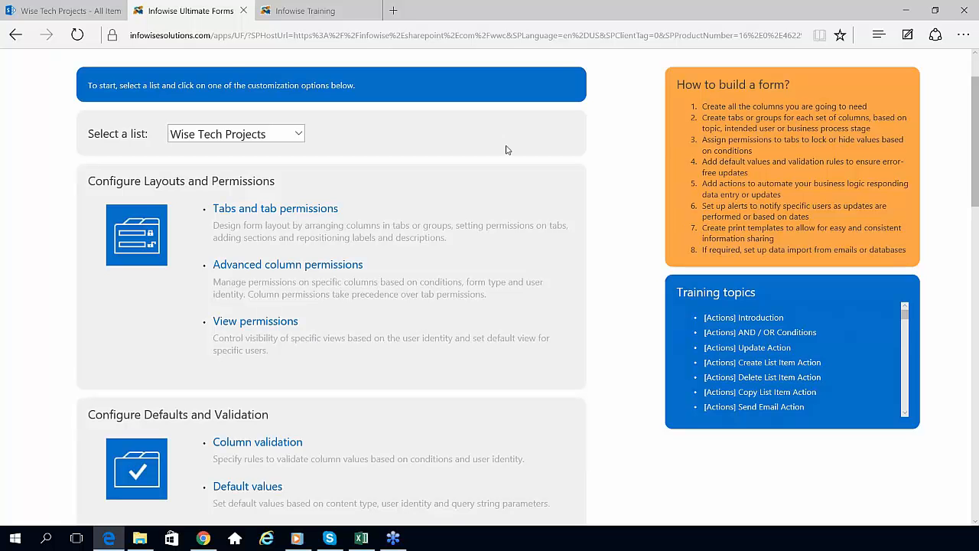
click(318, 11)
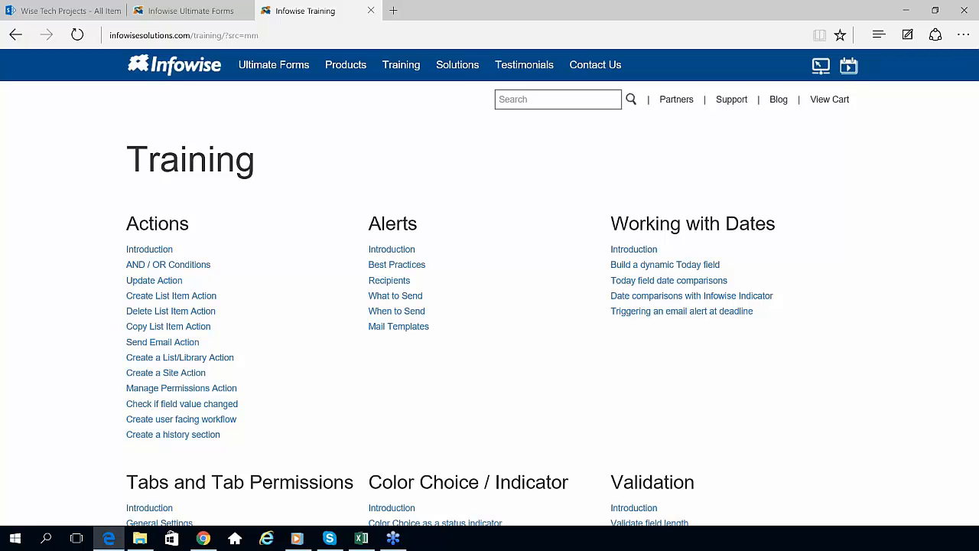
Step: Return to the Infowise Ultimate Forms configuration page for Wise Tech Projects
click(194, 11)
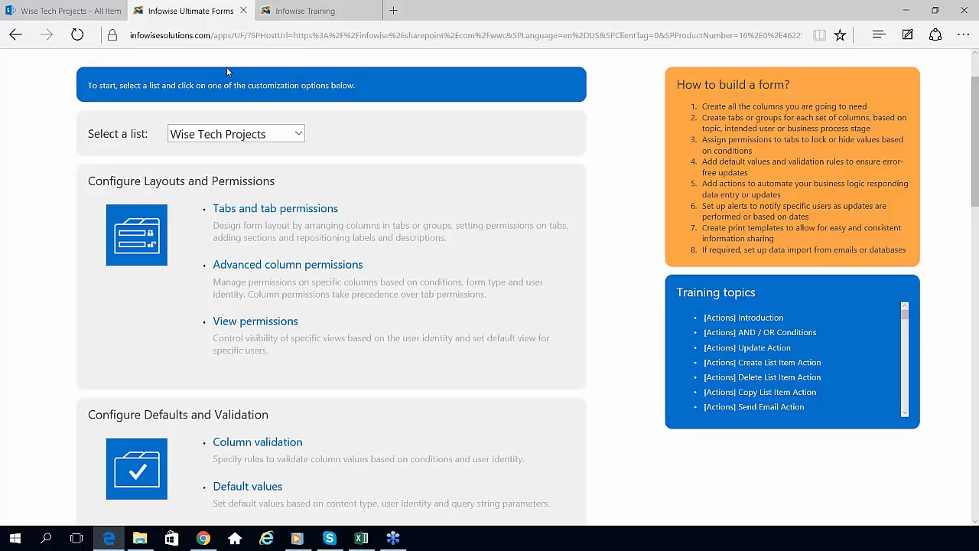
Step: Keep Wise Tech Projects as the selected list and return to its All Items view
click(301, 135)
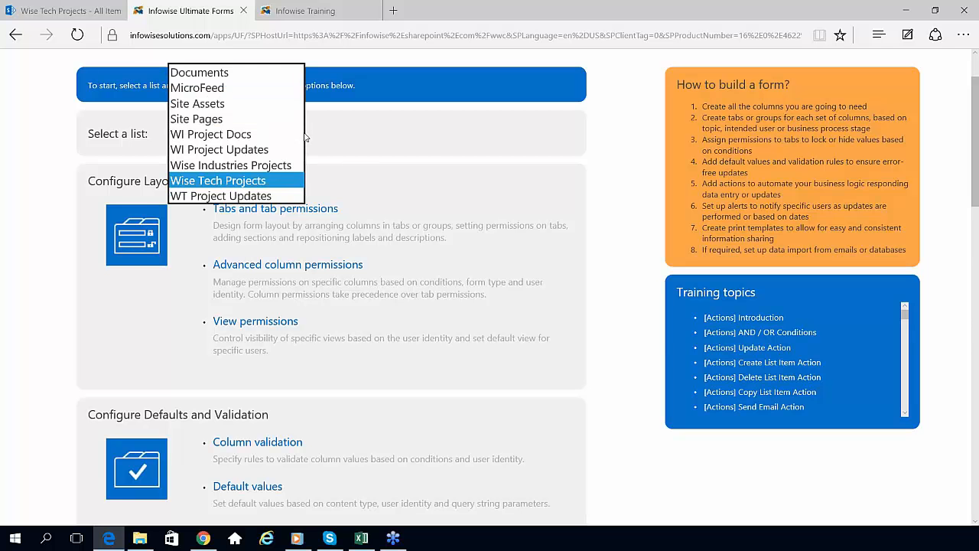
click(333, 137)
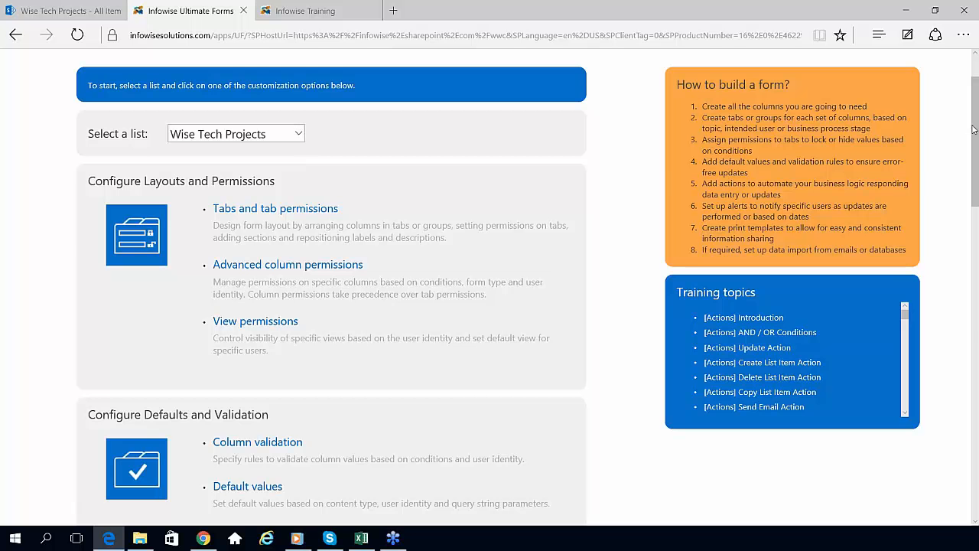
scroll(497, 216, down, 6)
scroll(498, 216, up, 7)
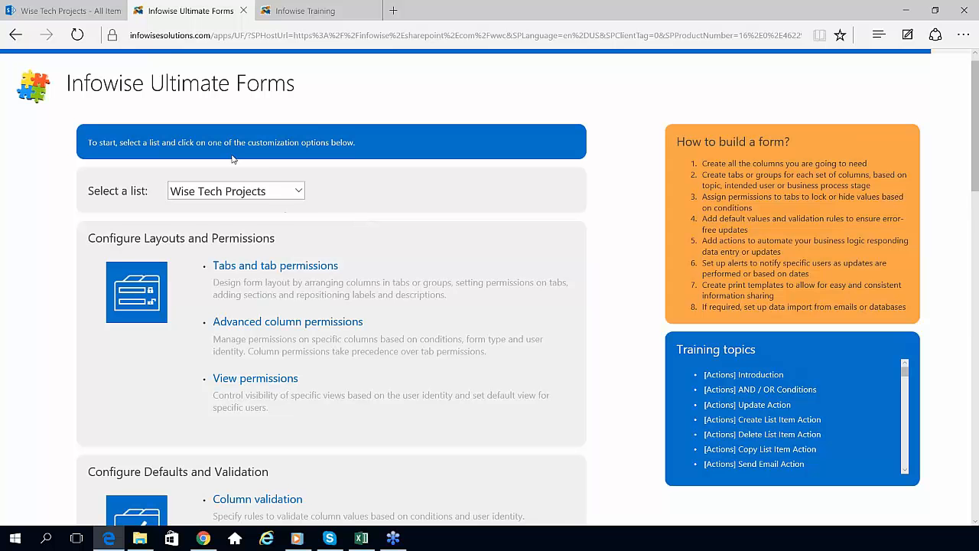
click(61, 11)
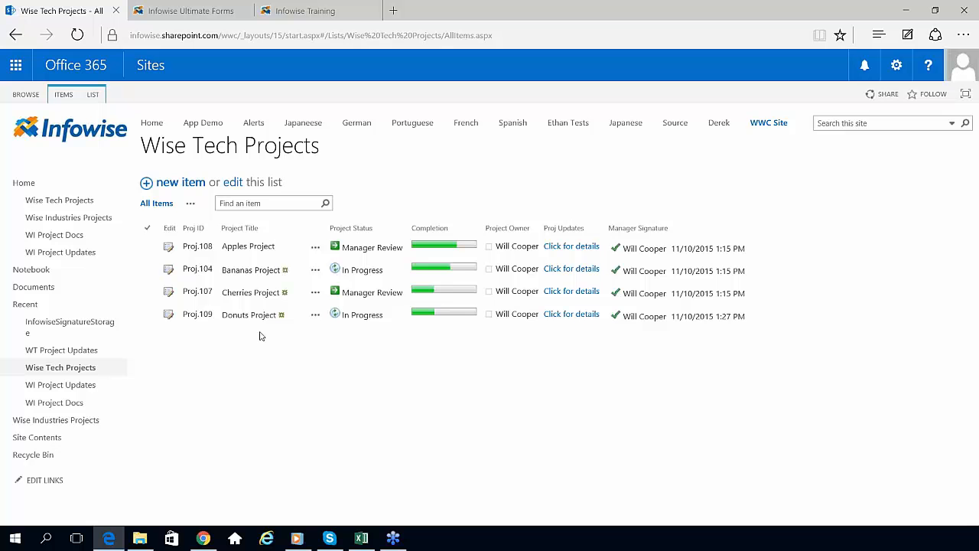
Step: Start a new Wise Tech Projects item
click(169, 189)
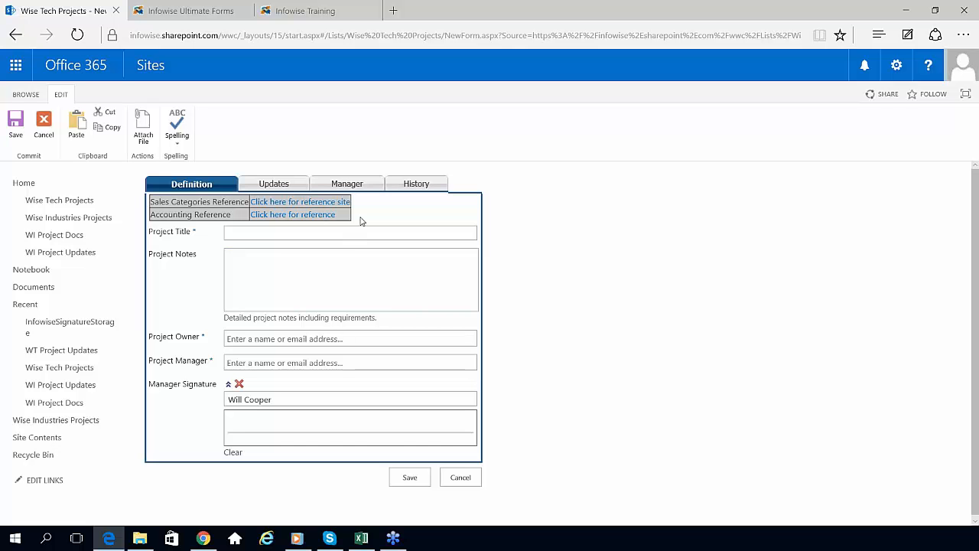
drag(361, 221, 153, 203)
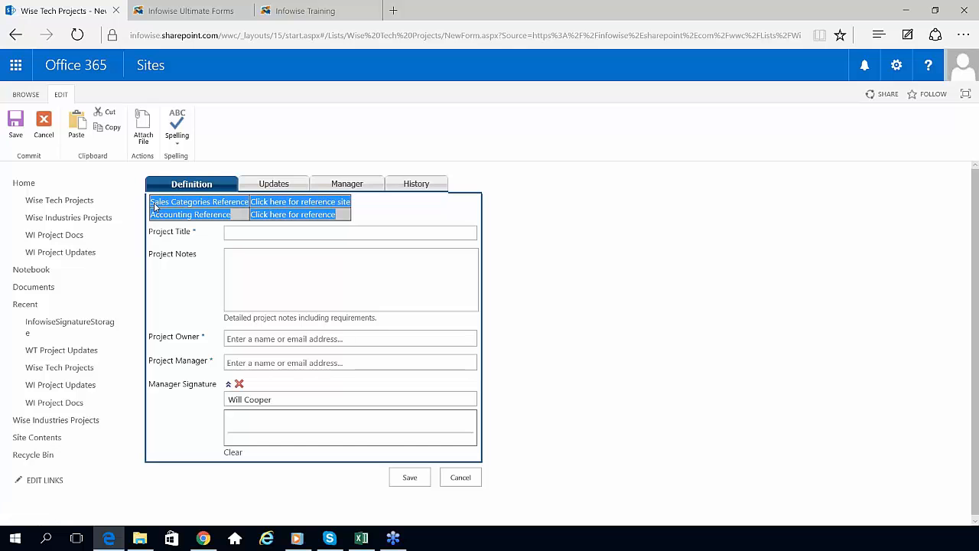
click(361, 218)
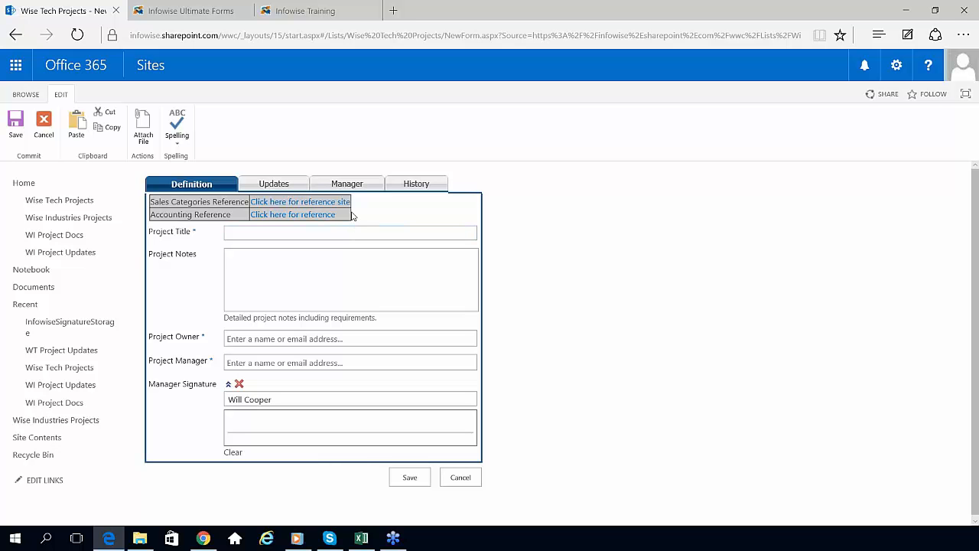
click(300, 187)
click(374, 186)
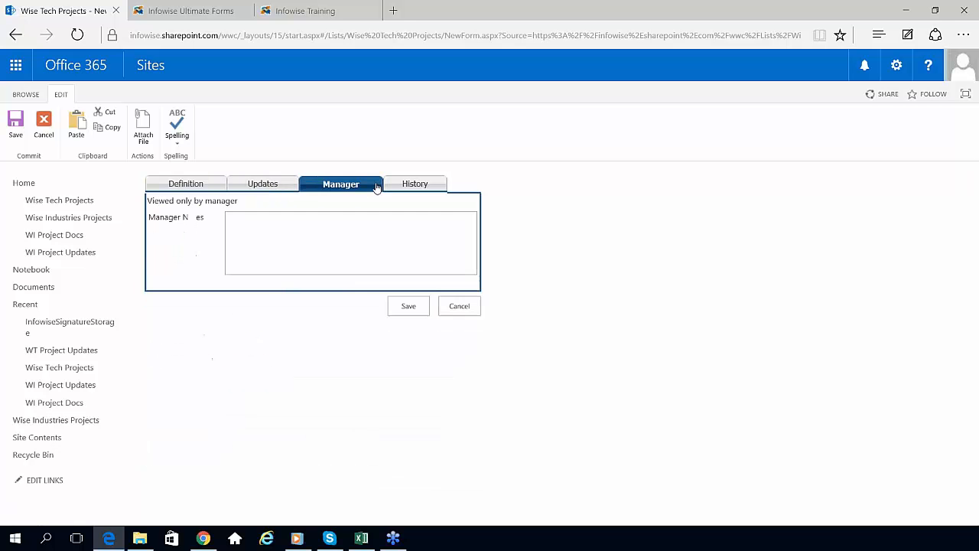
click(439, 186)
click(211, 186)
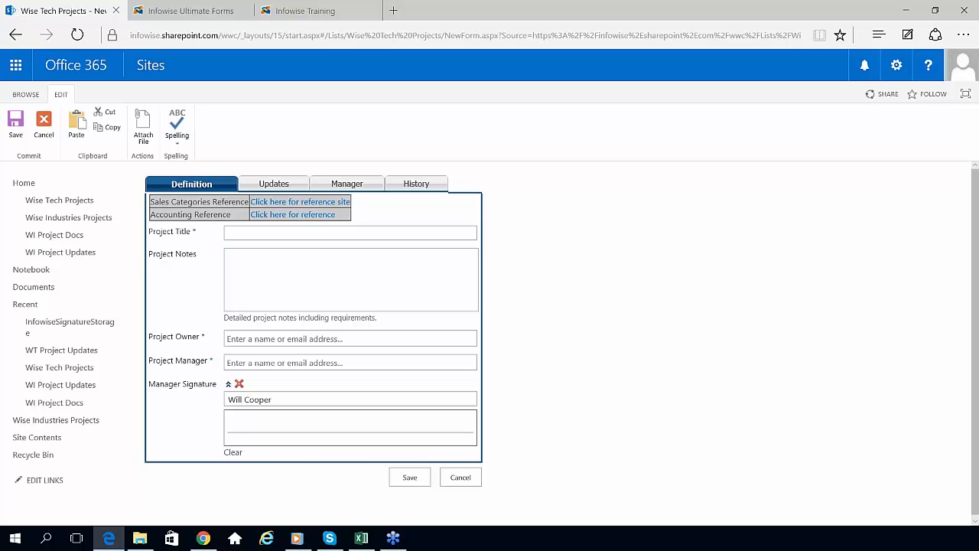
click(299, 187)
click(370, 189)
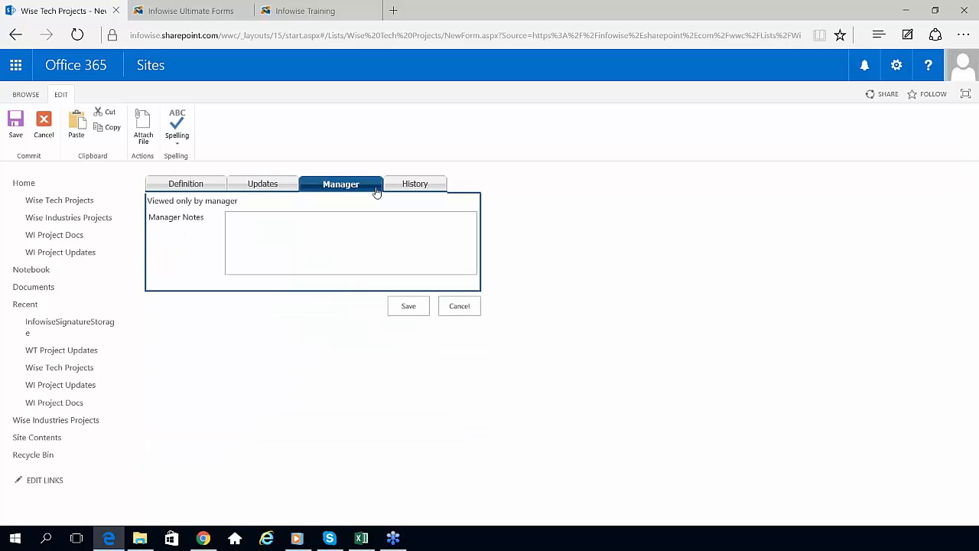
click(215, 186)
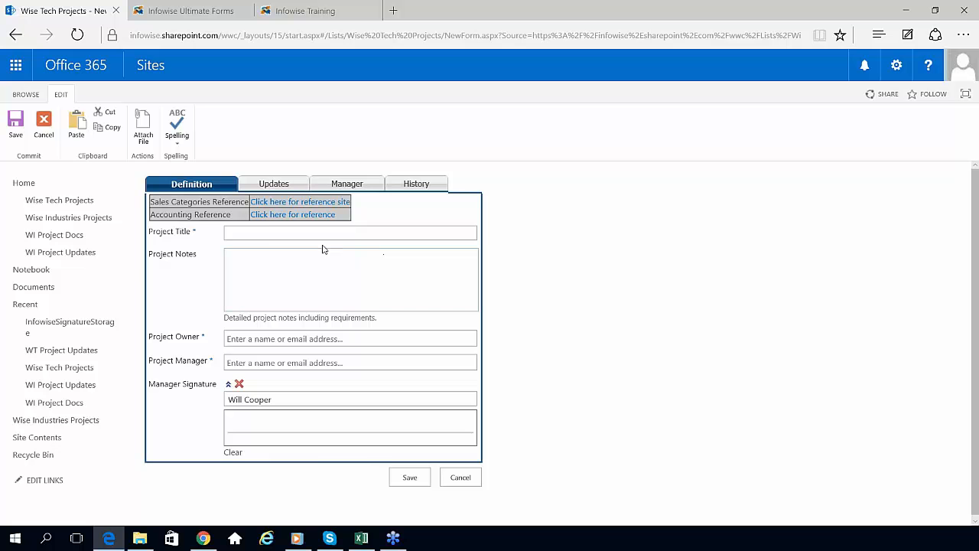
Step: Enter Project Title 'Eggplant Project' and Project Notes 'Dummy information for project'
click(270, 234)
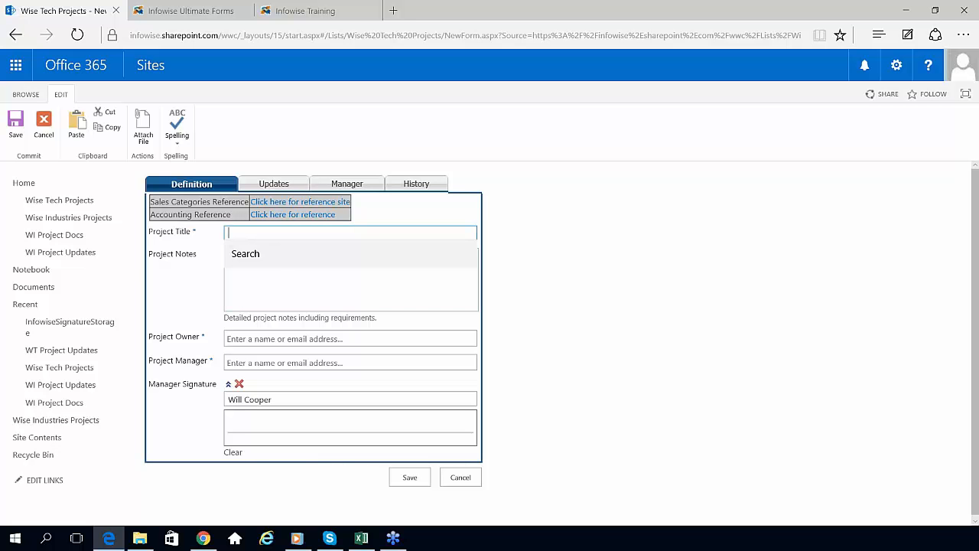
text(Eggplant)
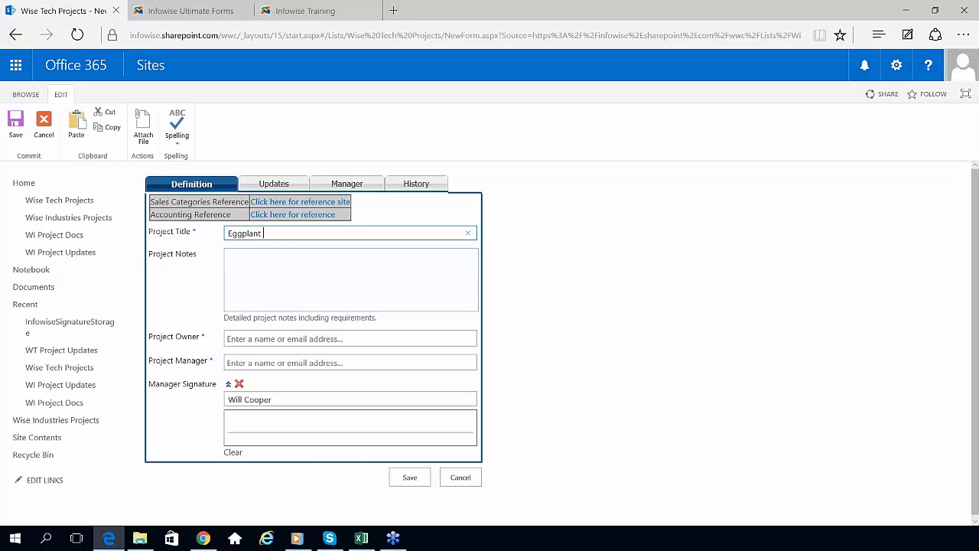
text( Project)
click(230, 258)
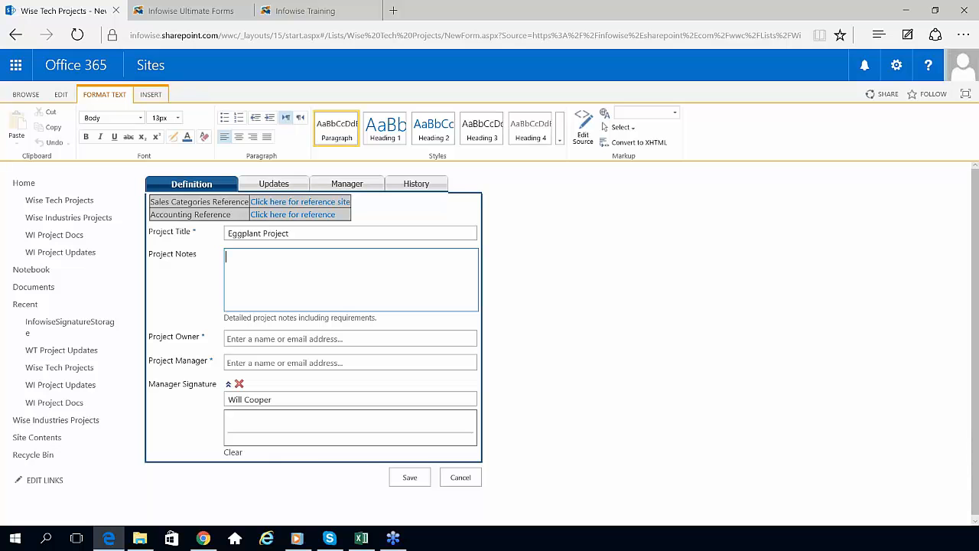
text(Dummy information for project)
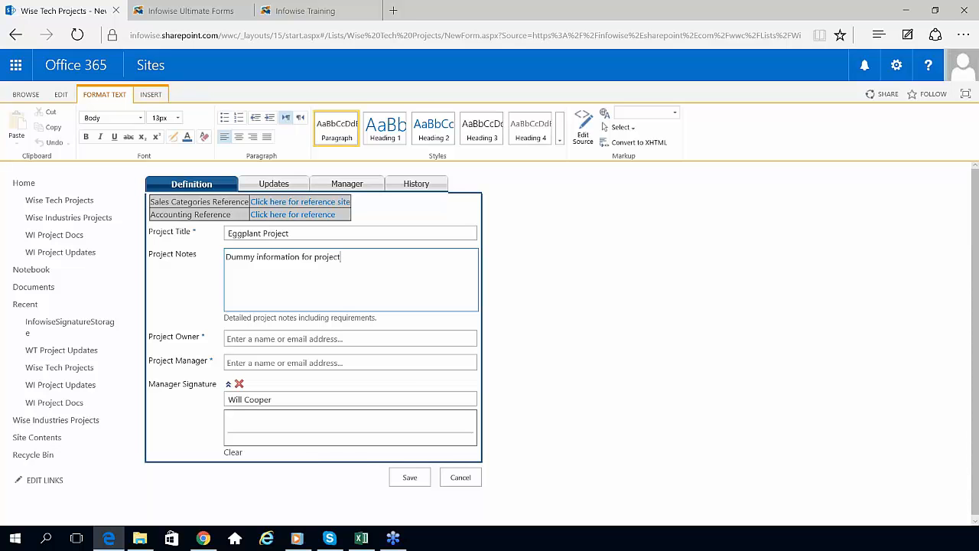
Step: Set Project Owner and Project Manager to the suggested person and draw the manager signature
click(239, 339)
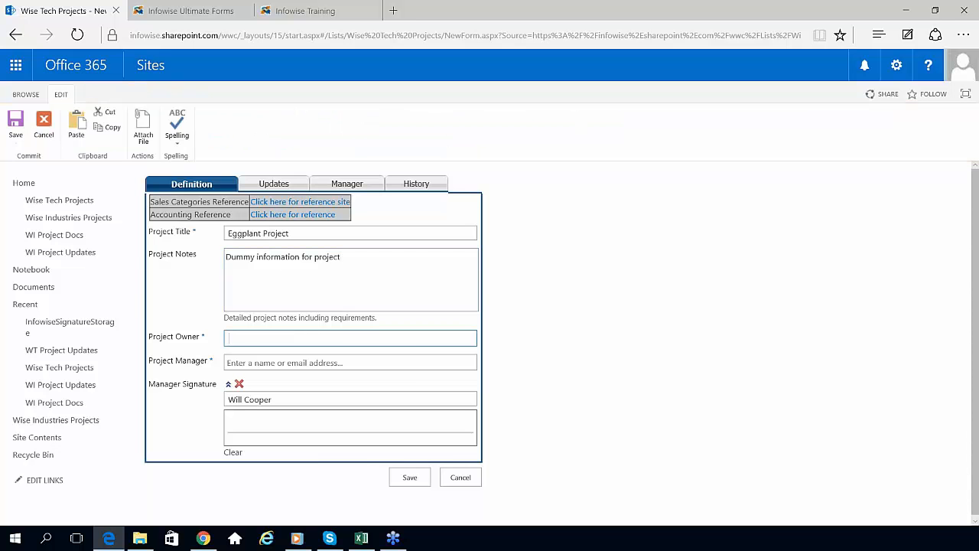
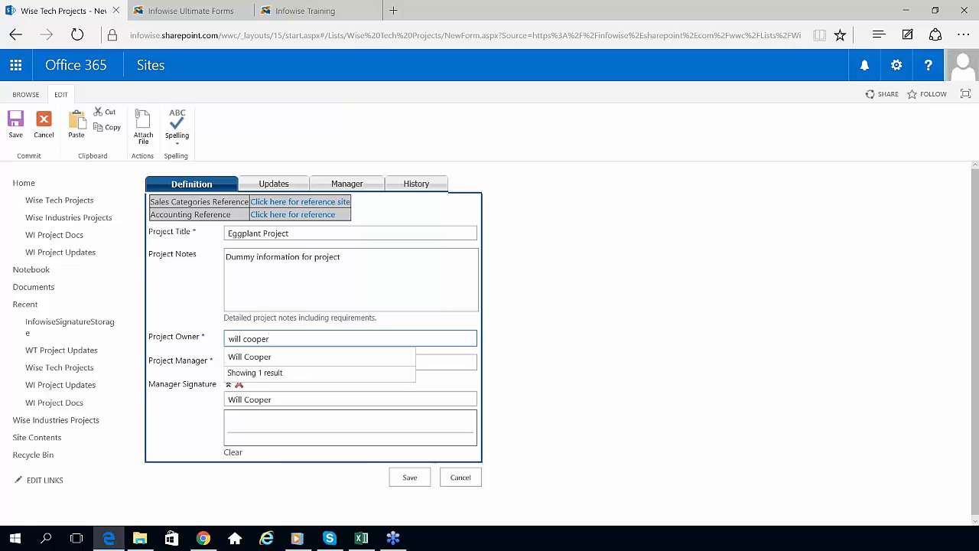
click(271, 356)
click(277, 365)
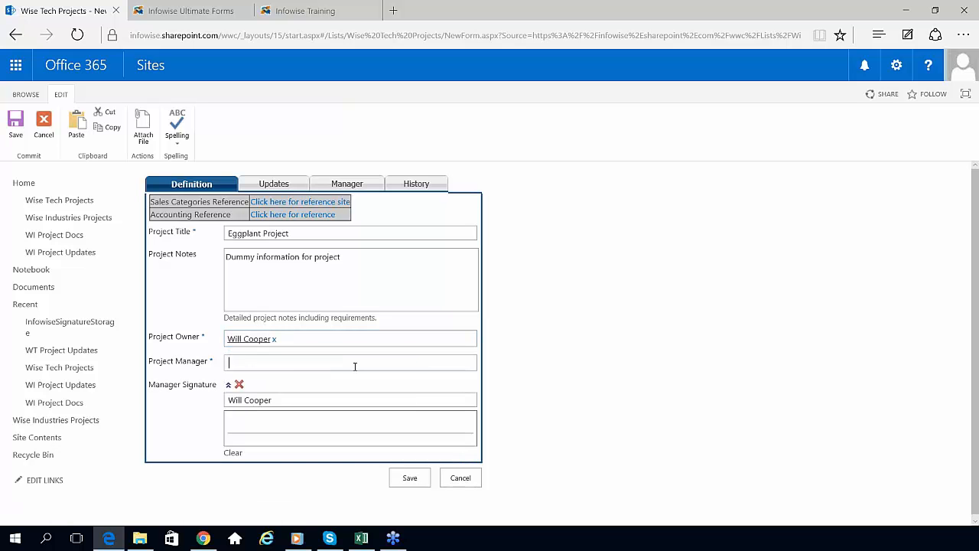
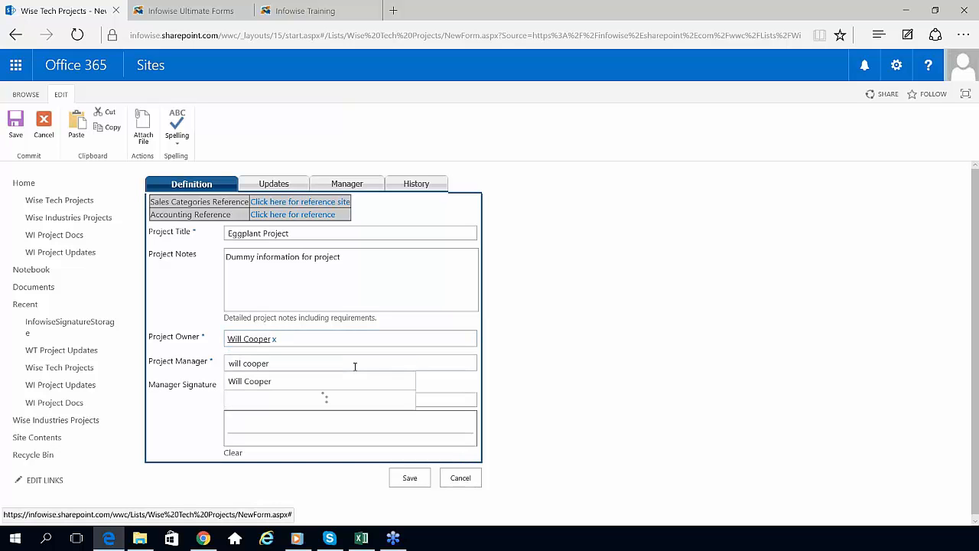
click(280, 383)
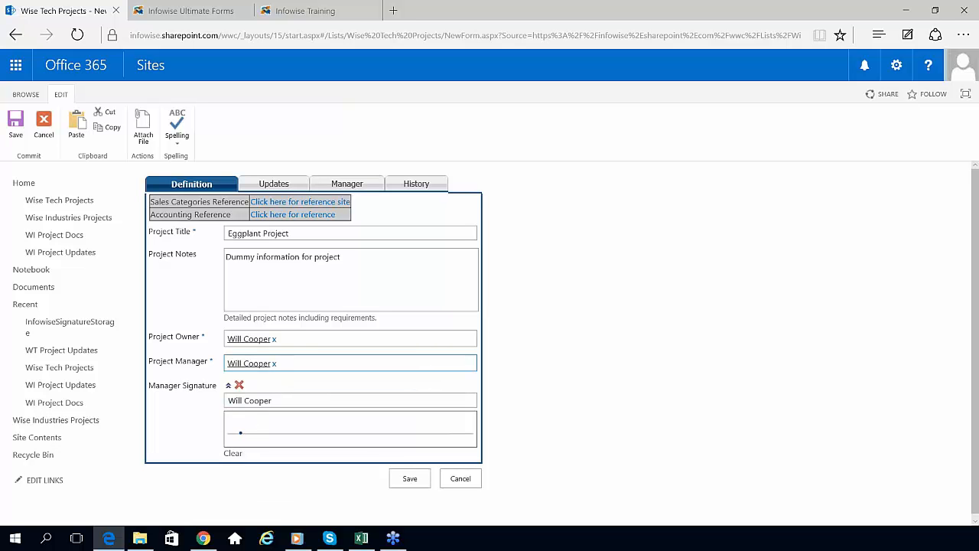
mouse_move(241, 433)
mouse_down()
mouse_move(253, 420)
mouse_move(366, 438)
mouse_move(444, 423)
mouse_up()
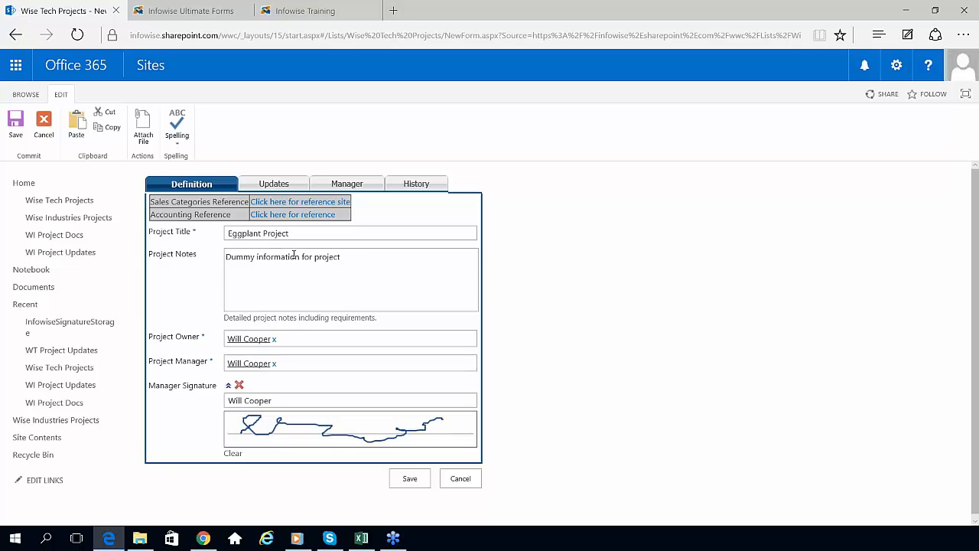
Step: Keep Project Status as Draft, set Progress to 35, and start a new project update
click(274, 186)
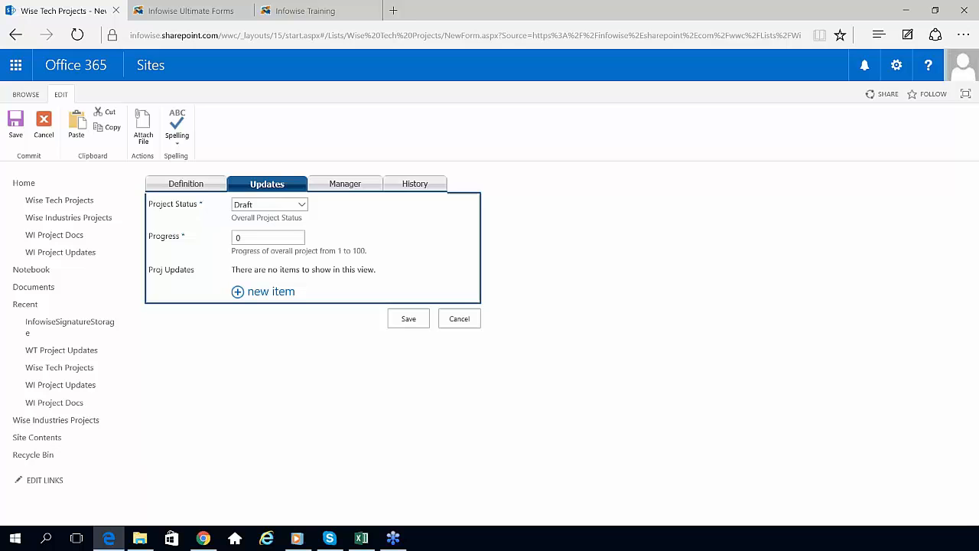
click(304, 205)
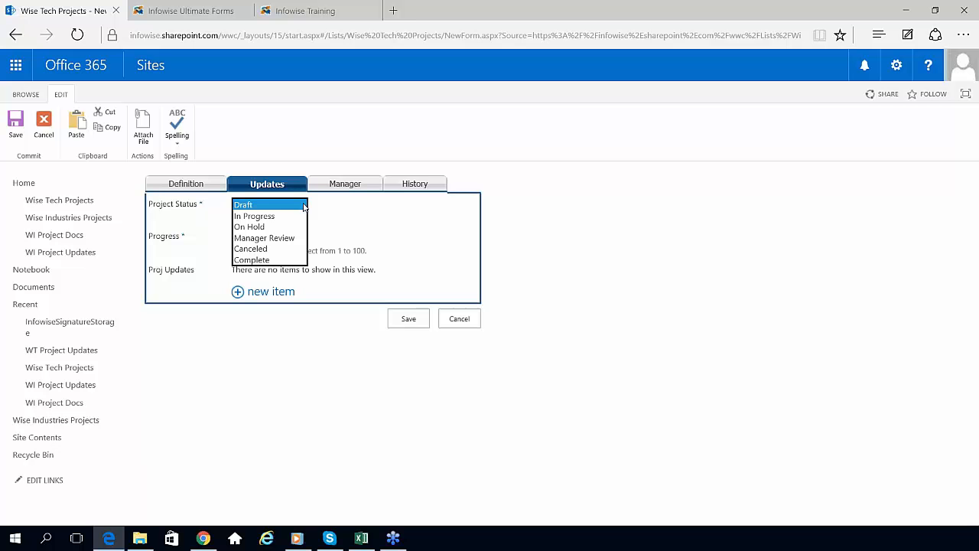
click(303, 205)
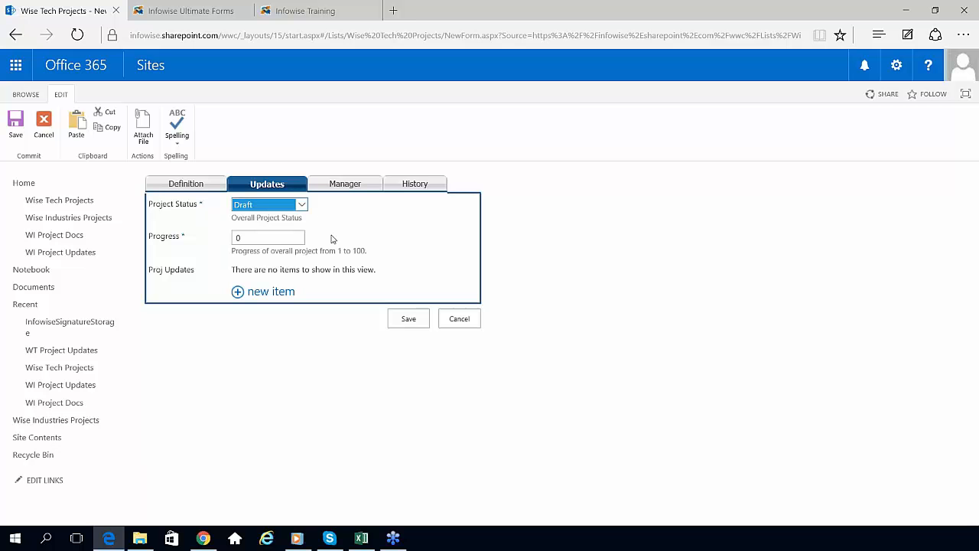
click(260, 237)
text(35)
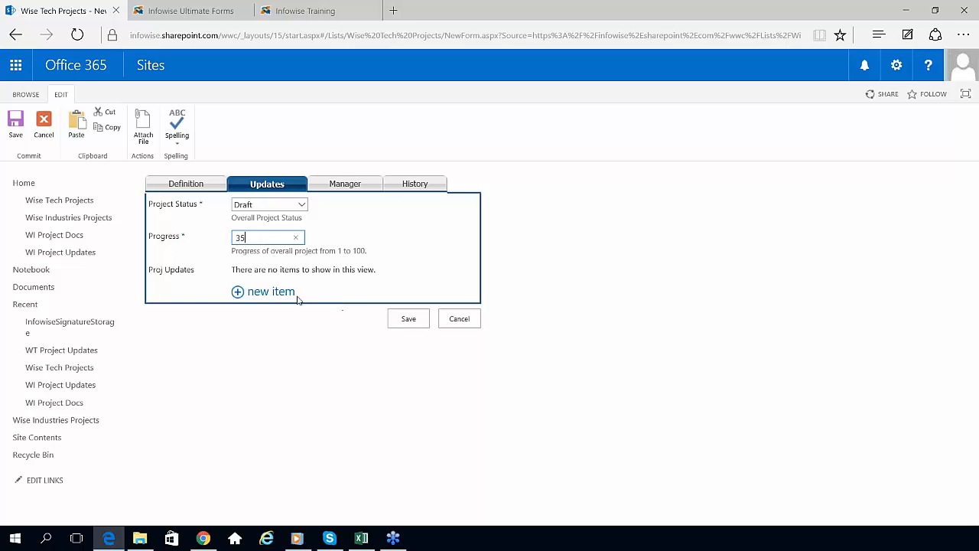
click(272, 292)
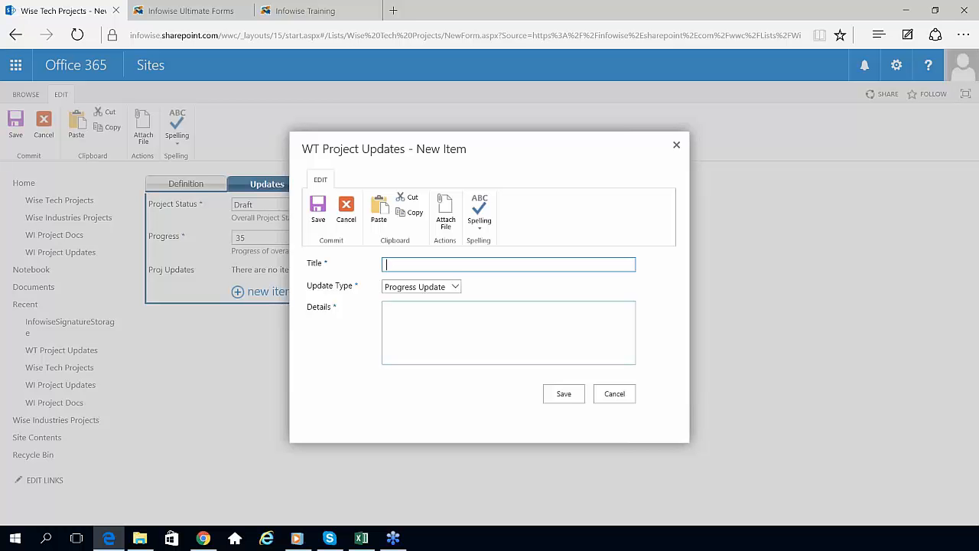
Step: Save a Progress Update 'Kickoff Meeting' with details 'This is just for testing...'
text(Kickoff Meeting)
click(456, 287)
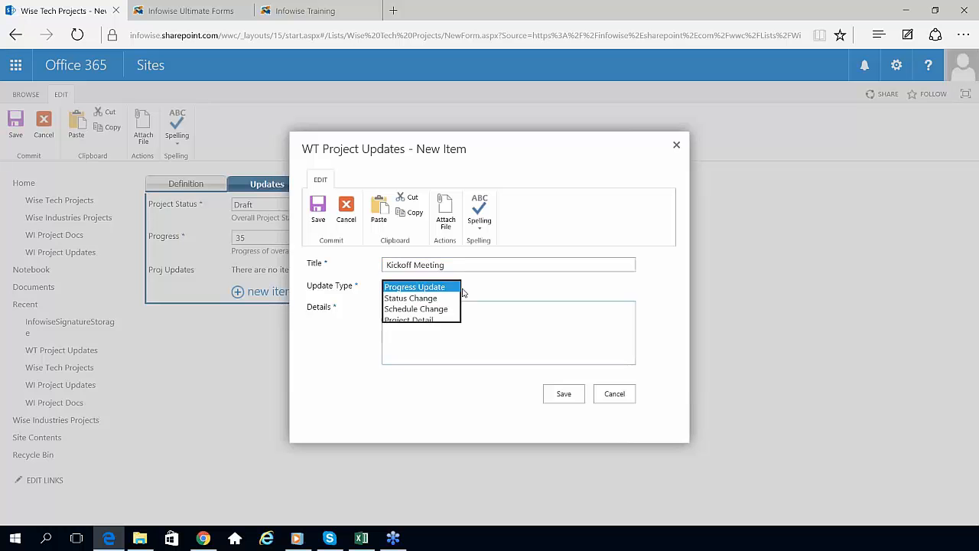
click(456, 284)
click(411, 312)
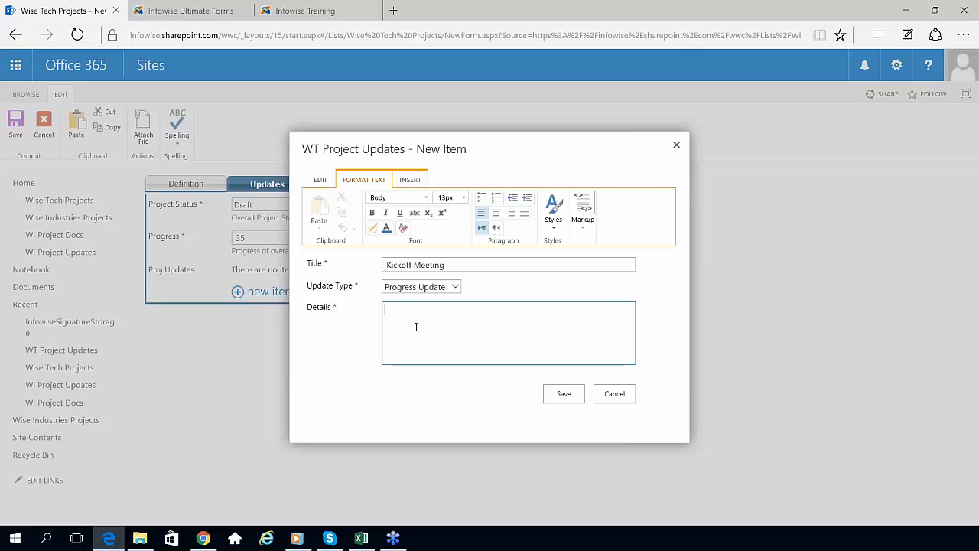
text(This is just for testing...)
click(577, 392)
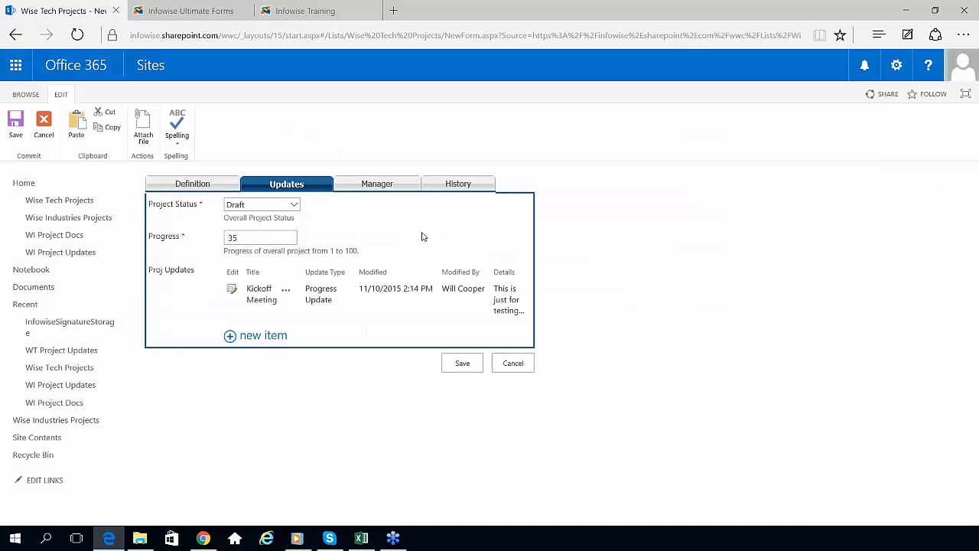
click(388, 189)
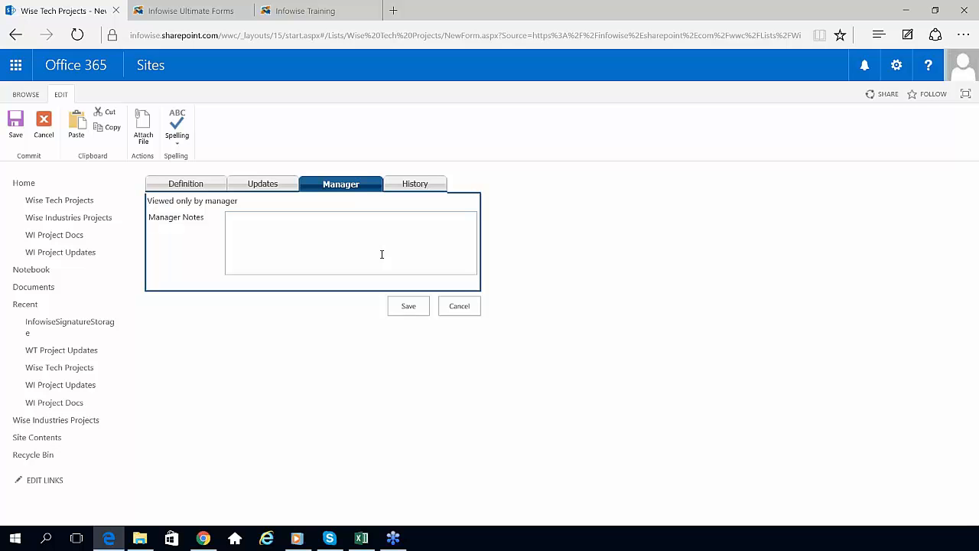
Step: Add the manager note 'Only manager can do this.' and save the Eggplant Project item
click(339, 238)
text(Only)
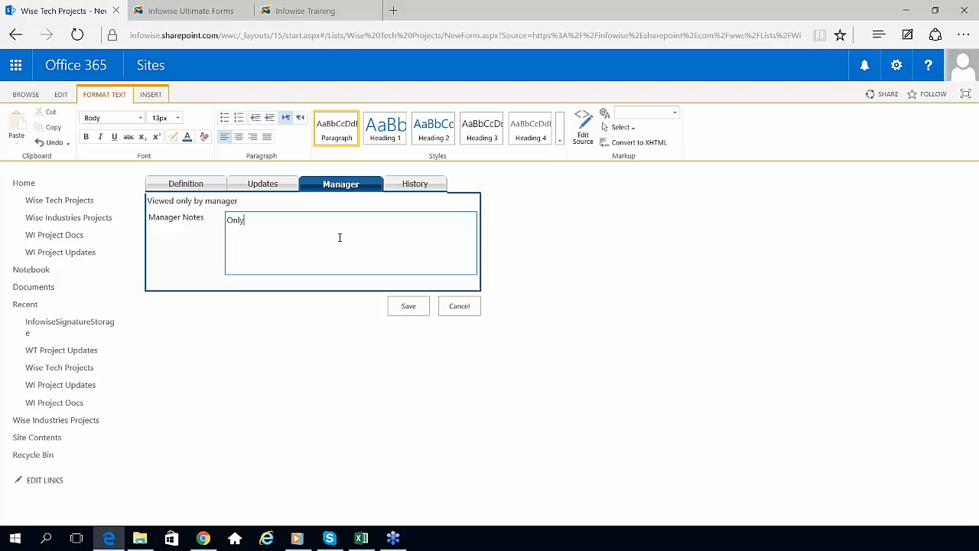
text( manager can do this.)
click(421, 183)
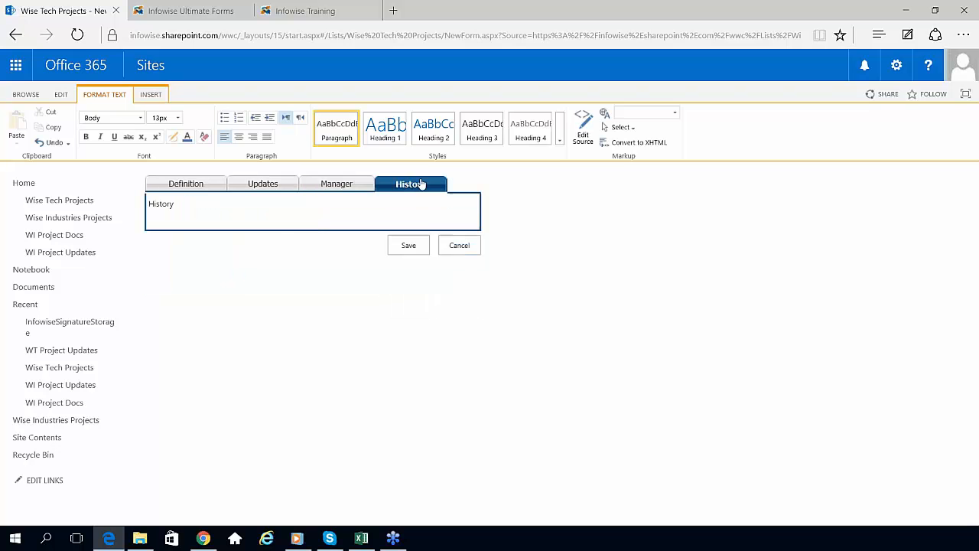
click(346, 189)
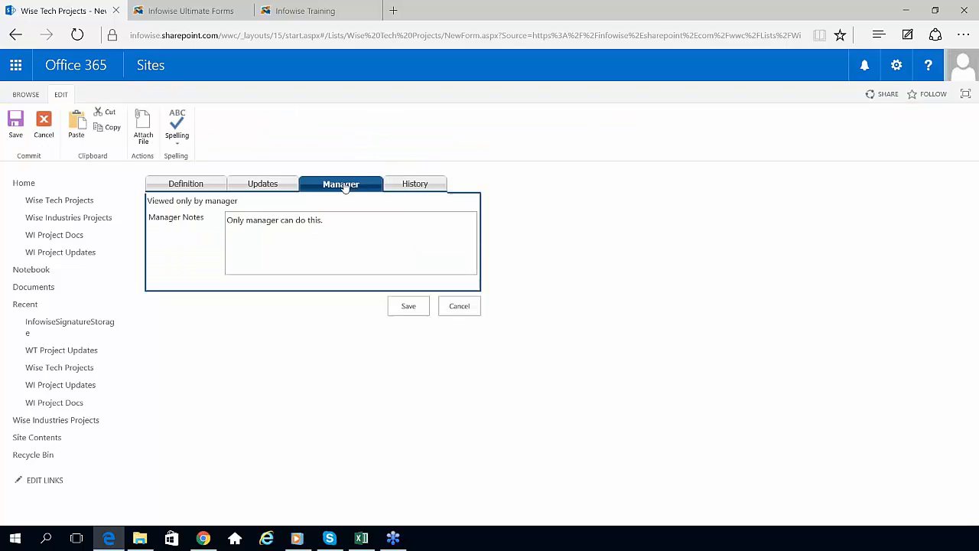
click(419, 313)
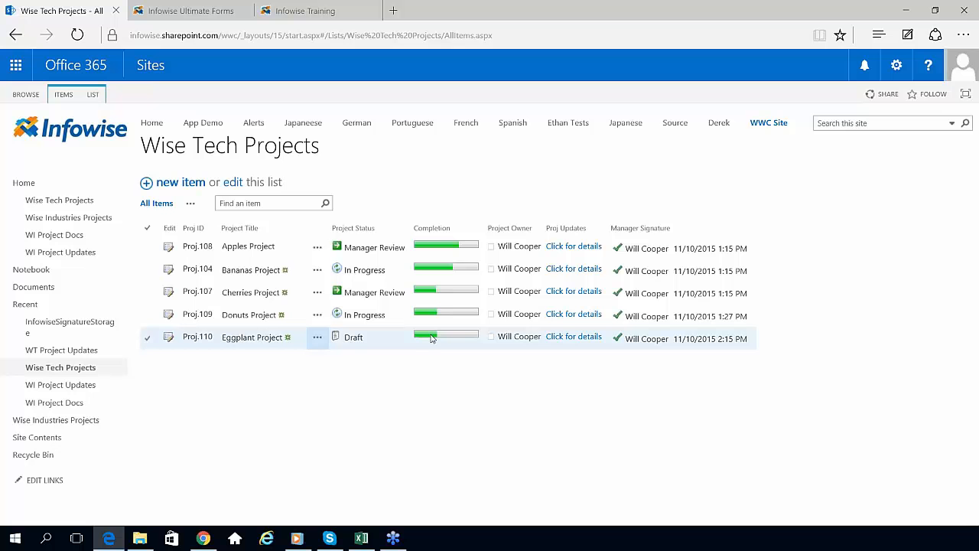
Step: Expand Proj.110 Eggplant Project's updates inline to show the Kickoff Meeting progress update
mouse_move(429, 340)
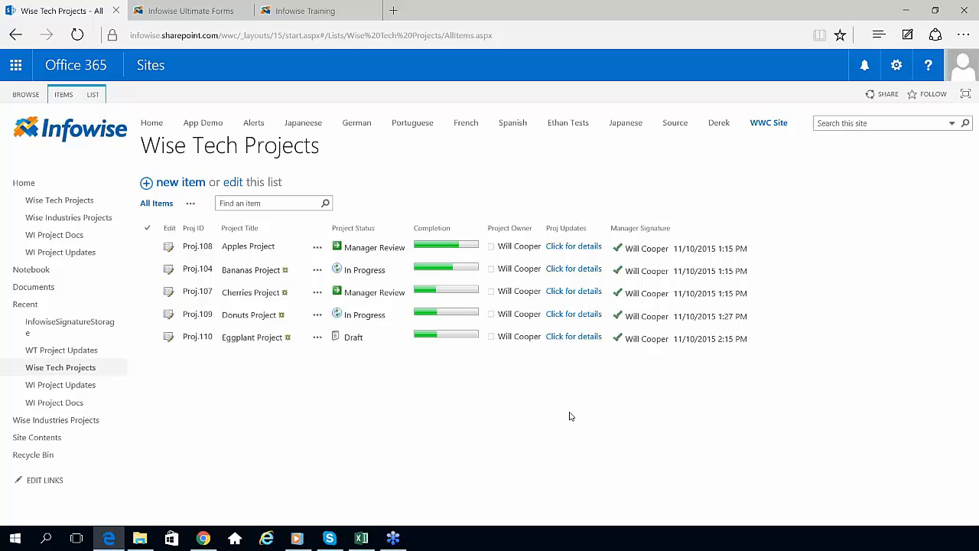
click(570, 337)
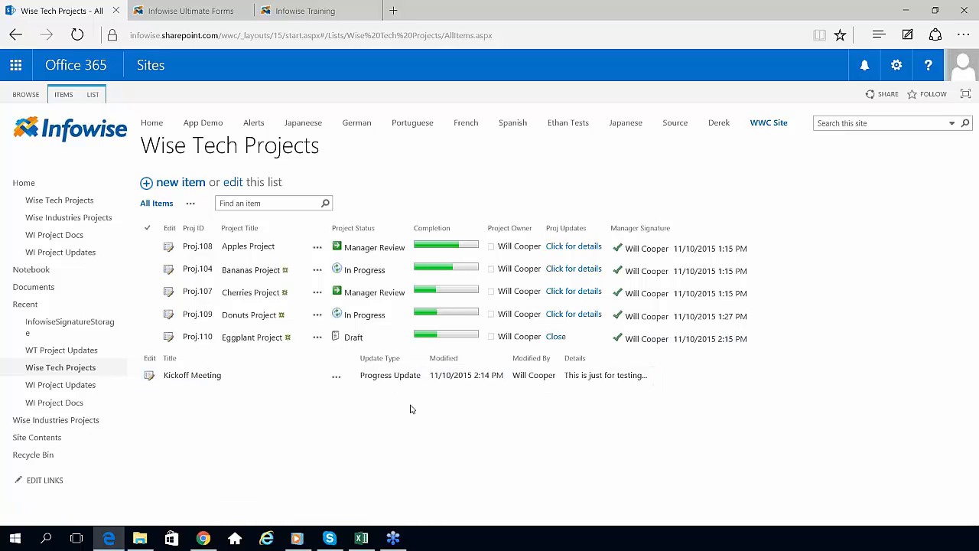
Step: Collapse the Eggplant updates, select Donuts and Cherries rows, then return to Ultimate Forms configuration
click(556, 337)
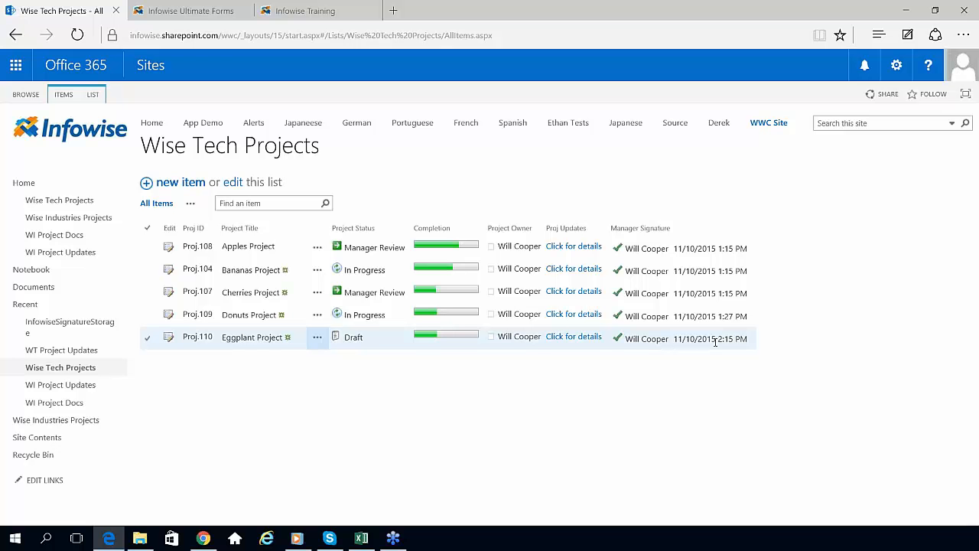
click(471, 309)
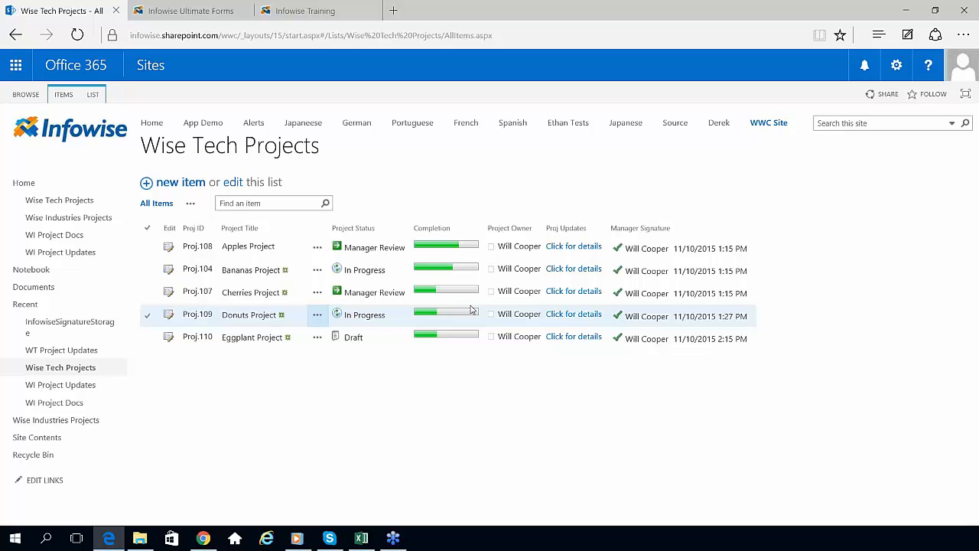
click(470, 297)
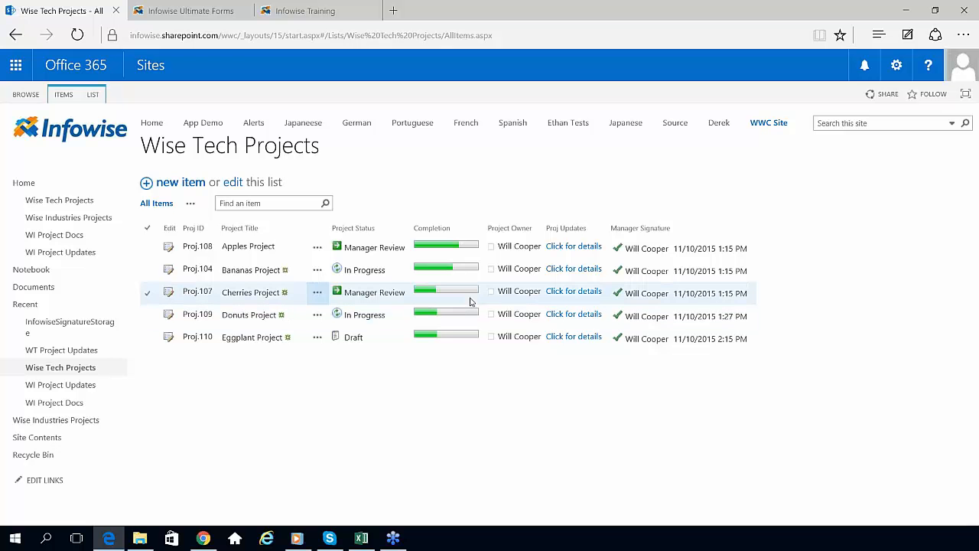
click(449, 367)
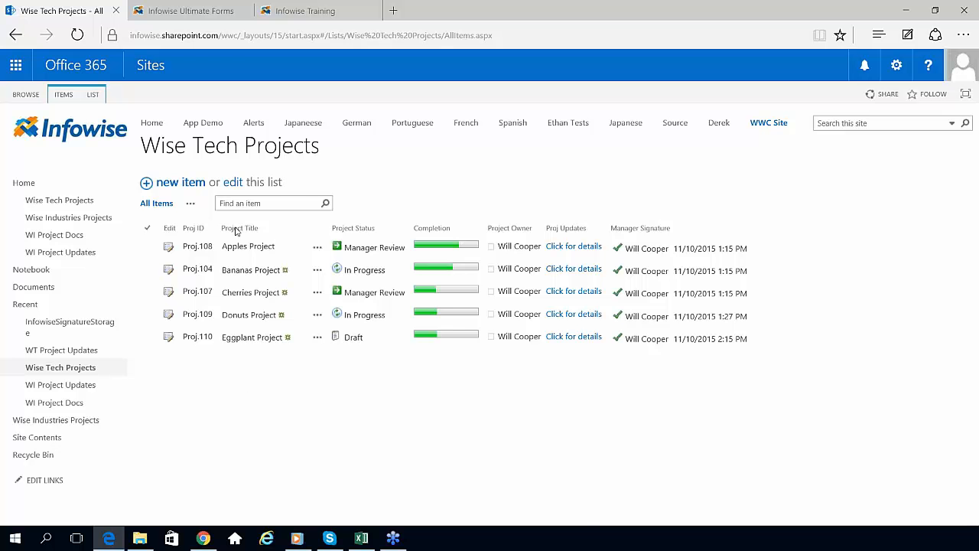
click(181, 12)
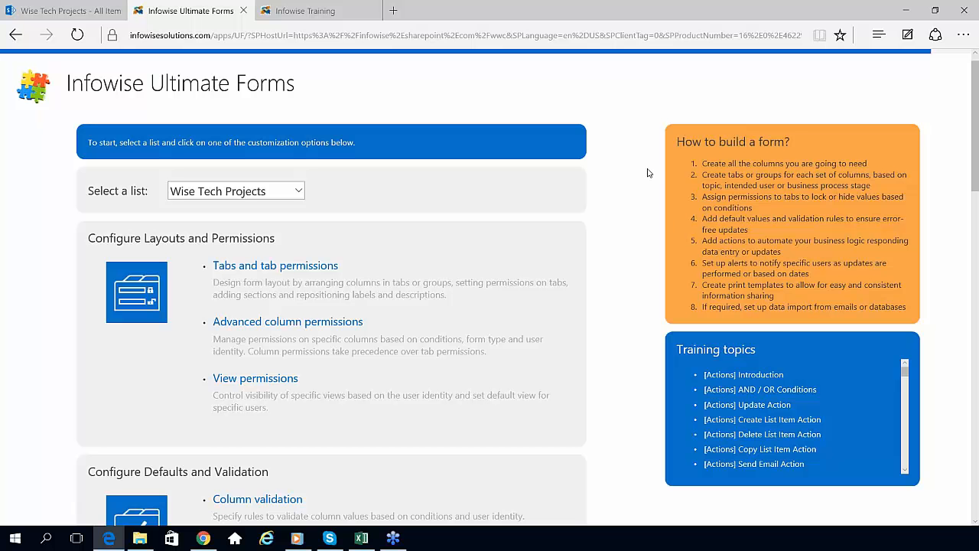
drag(676, 142, 866, 468)
click(930, 295)
scroll(905, 445, down, 3)
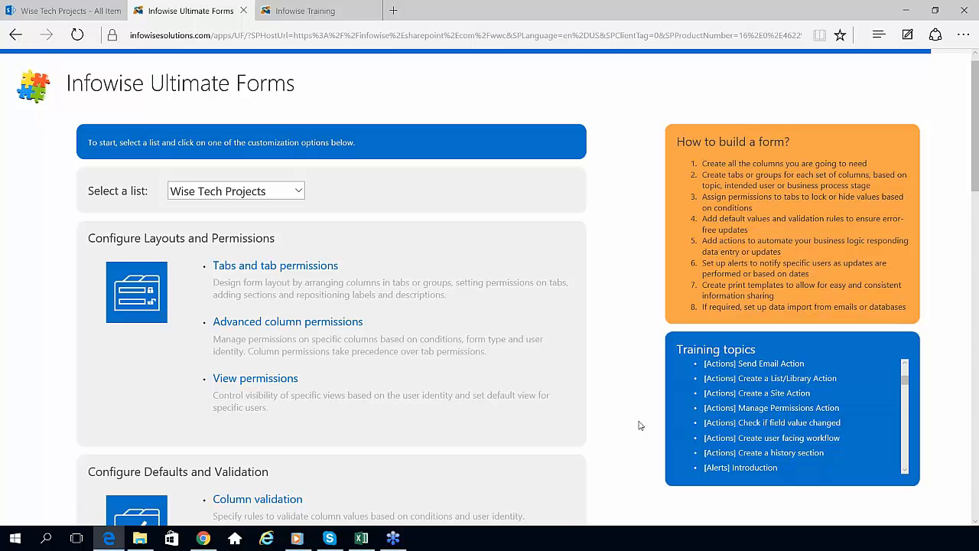
Step: Open Tabs and tab permissions and review the Definition, Updates, Manager and History tabs
click(273, 266)
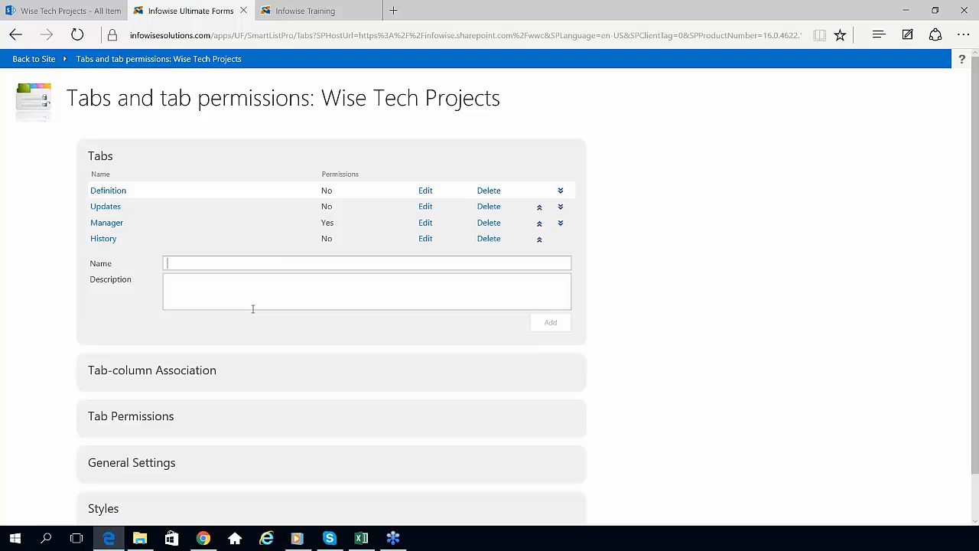
text(Tab Name)
click(109, 207)
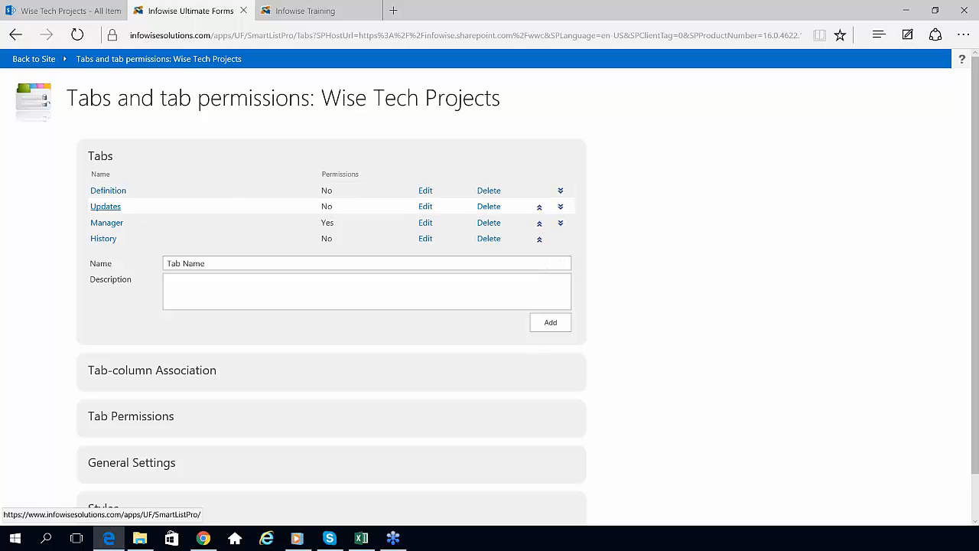
scroll(975, 295, down, 2)
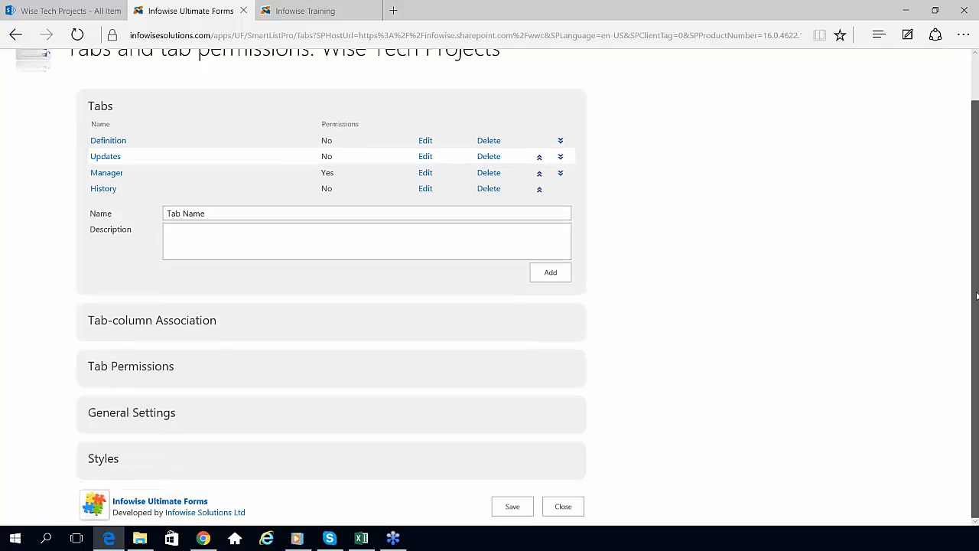
Step: Expand Tab-column Association, add Project Manager to the Updates tab, then remove it again
click(171, 326)
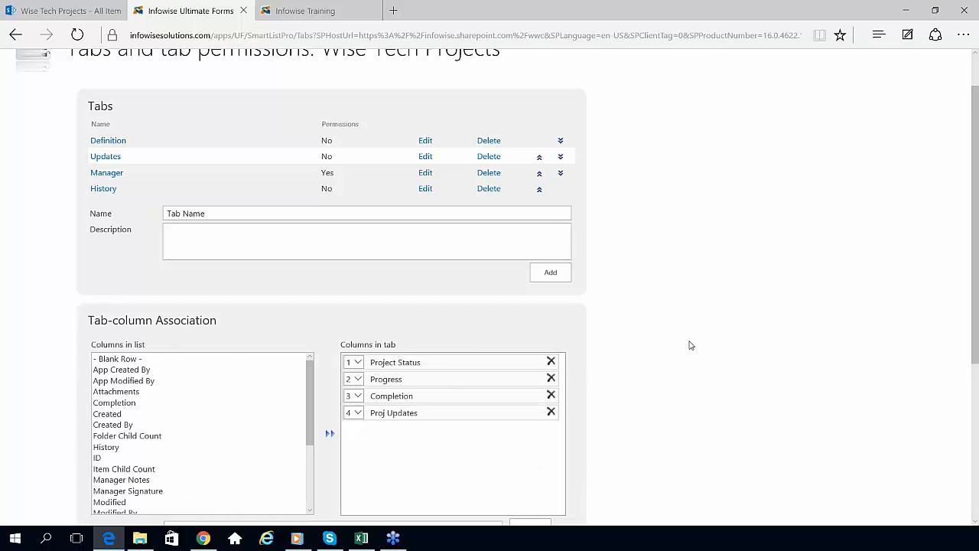
scroll(776, 389, down, 3)
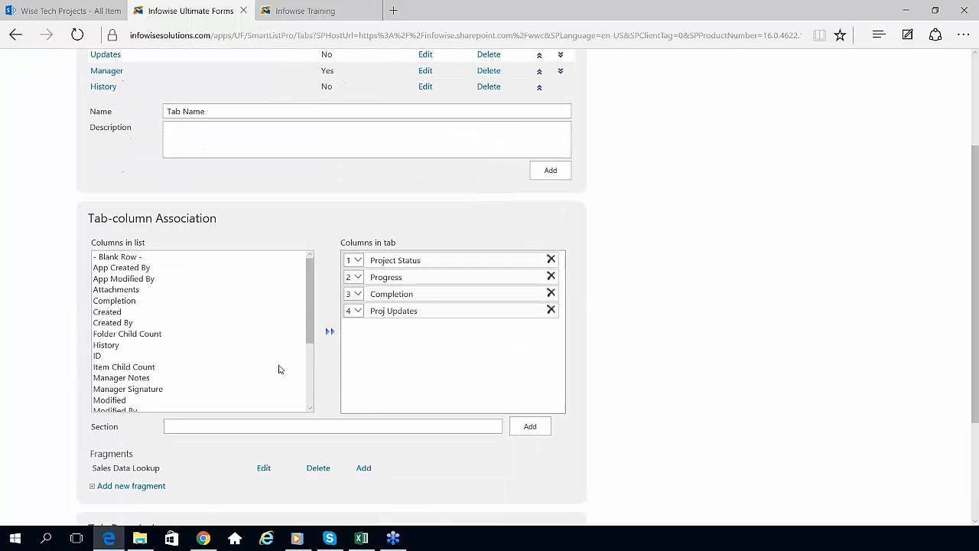
scroll(229, 330, down, 3)
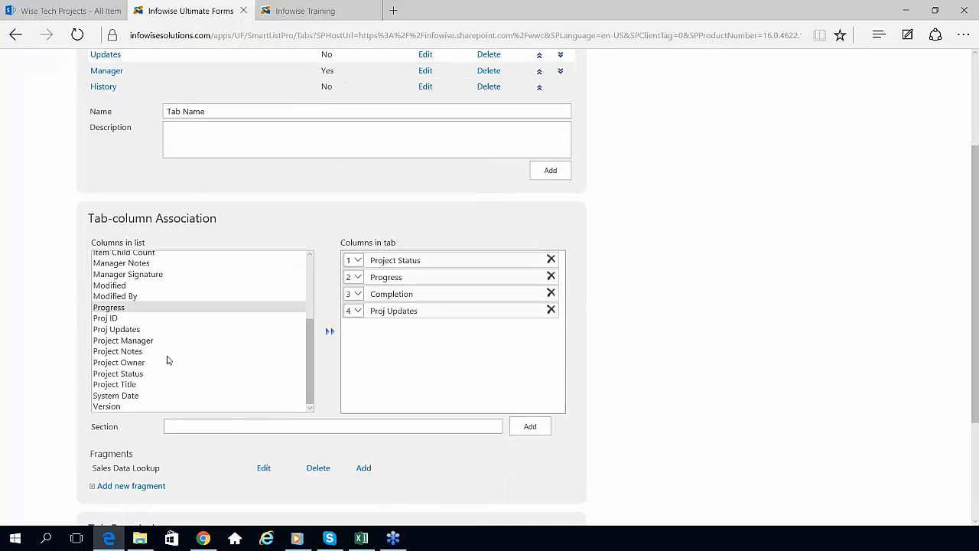
click(153, 340)
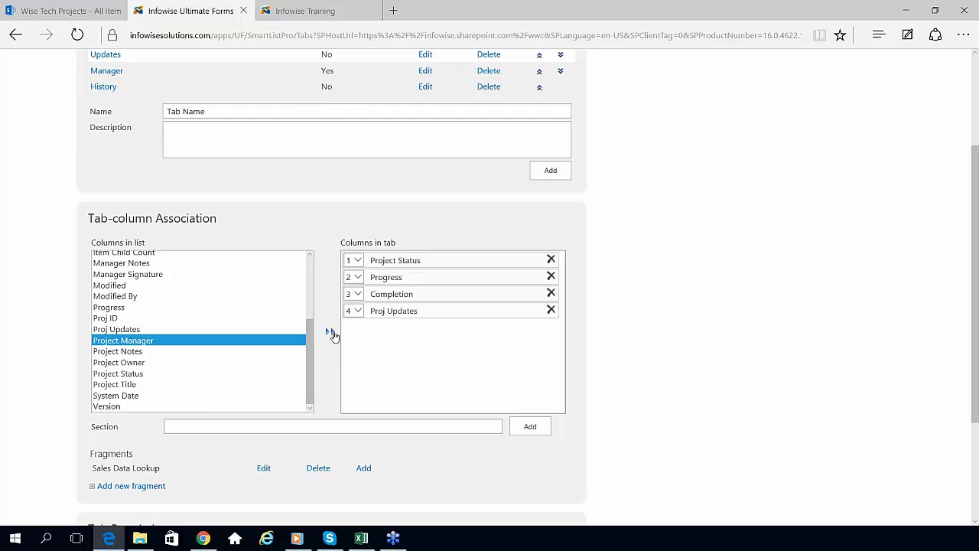
click(330, 332)
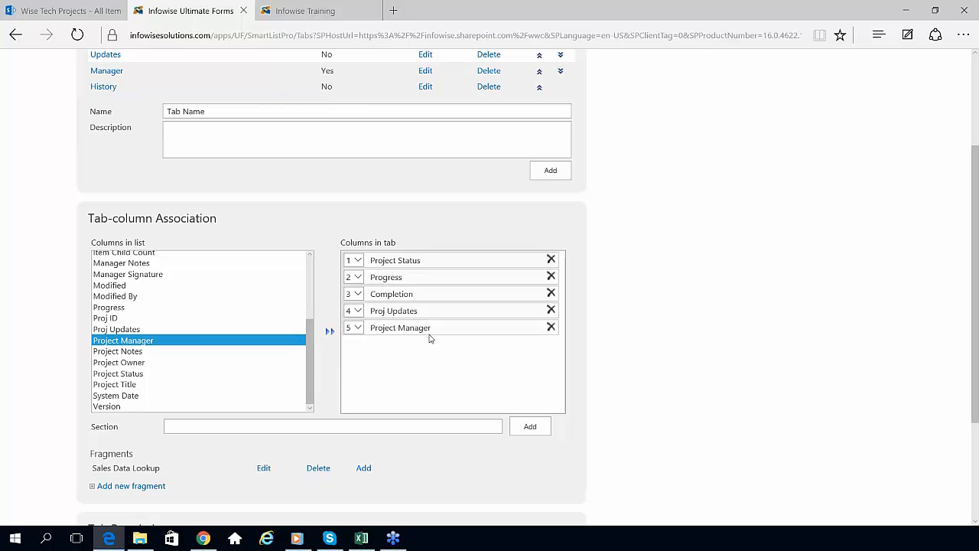
click(551, 327)
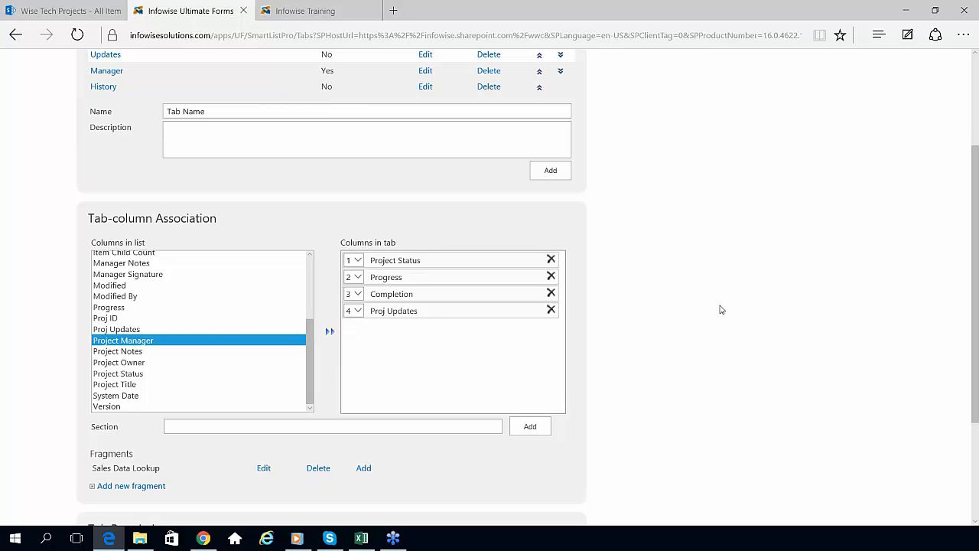
Step: View the columns assigned to the Definition, Manager and History tabs
scroll(976, 303, up, 2)
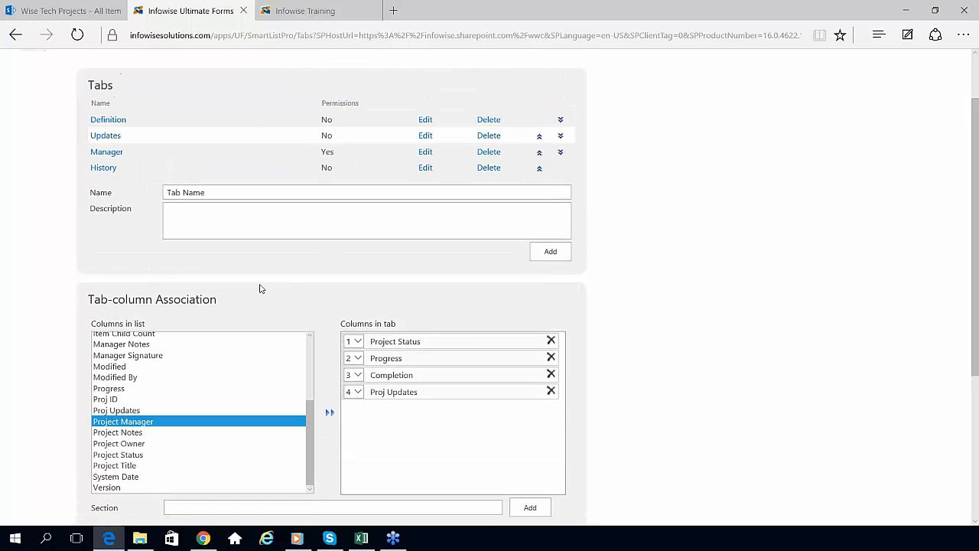
click(121, 122)
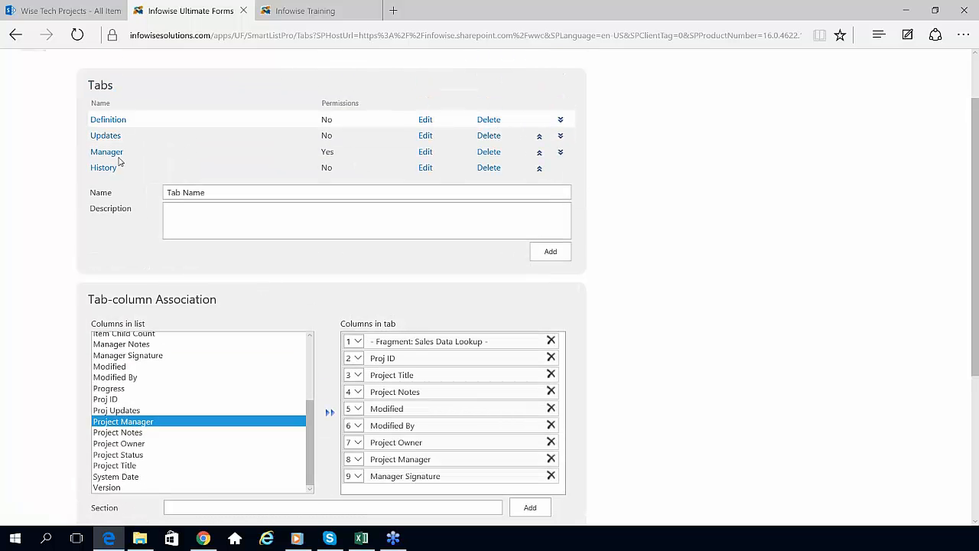
click(116, 153)
click(107, 168)
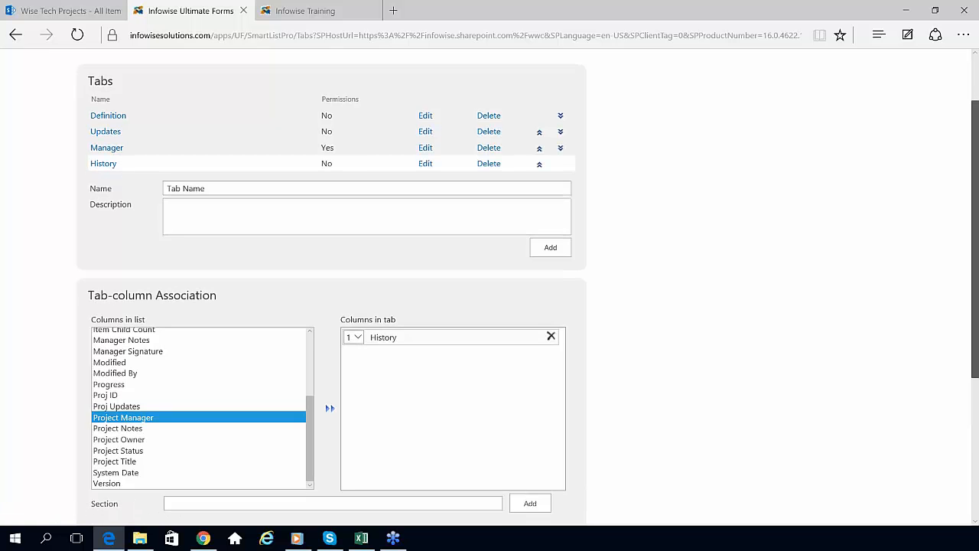
scroll(975, 235, down, 3)
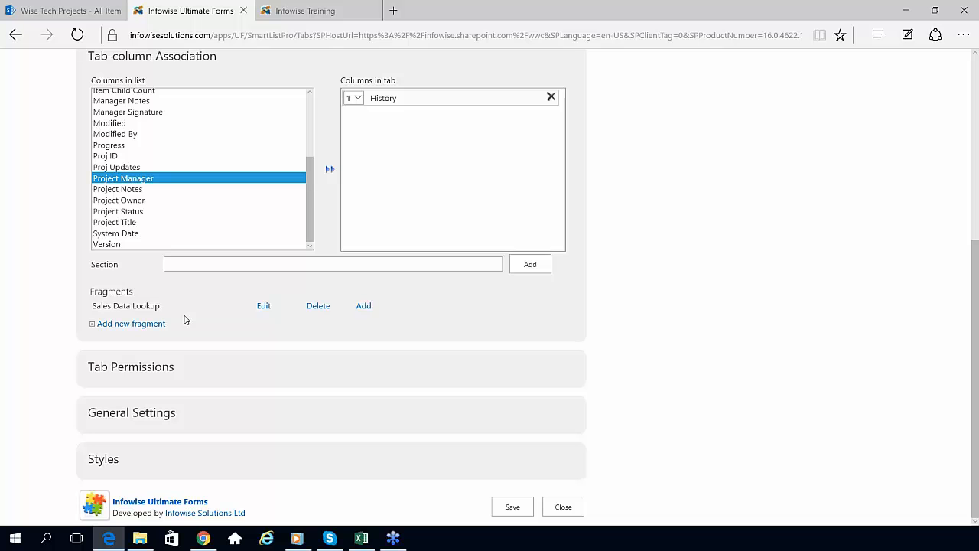
click(264, 306)
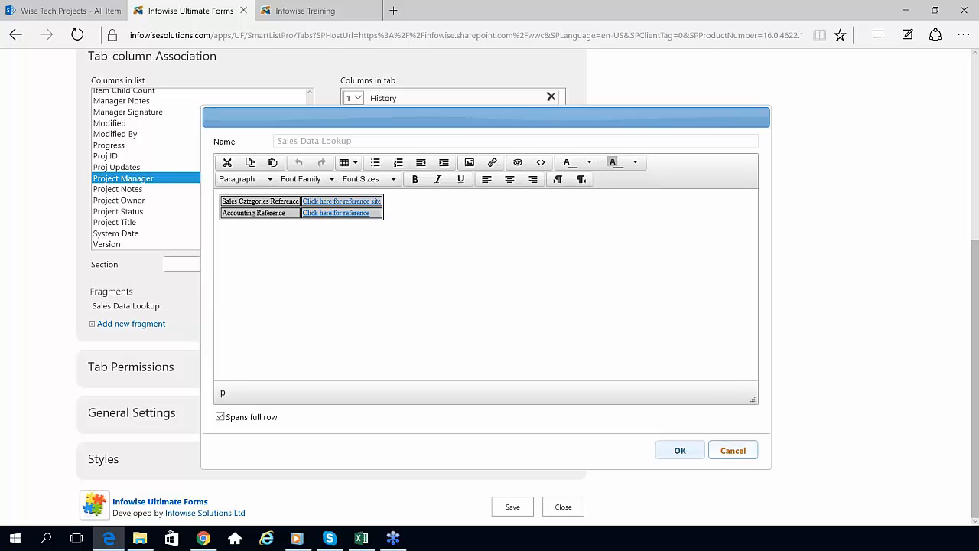
click(733, 449)
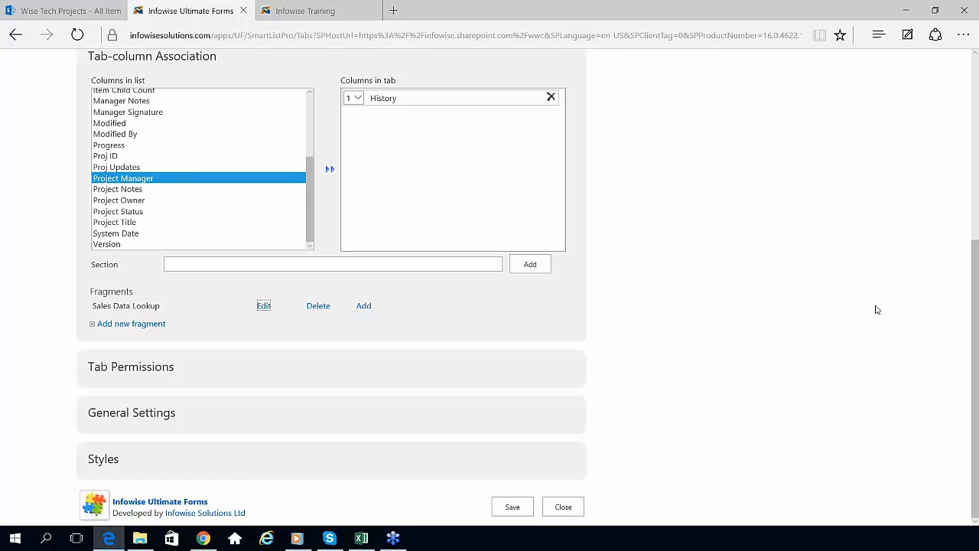
Step: Set the tab permission level to Deny (hidden) and expand General Settings
click(115, 369)
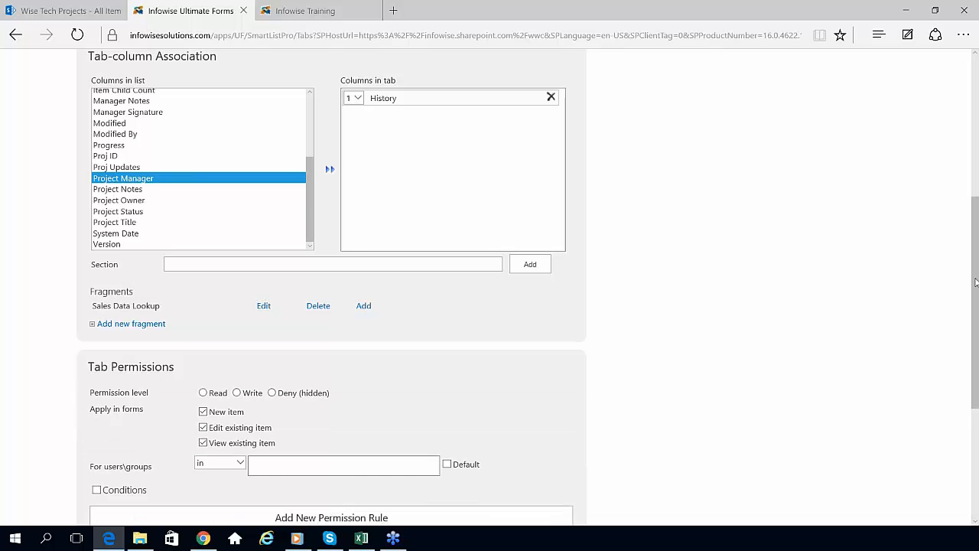
scroll(972, 298, down, 3)
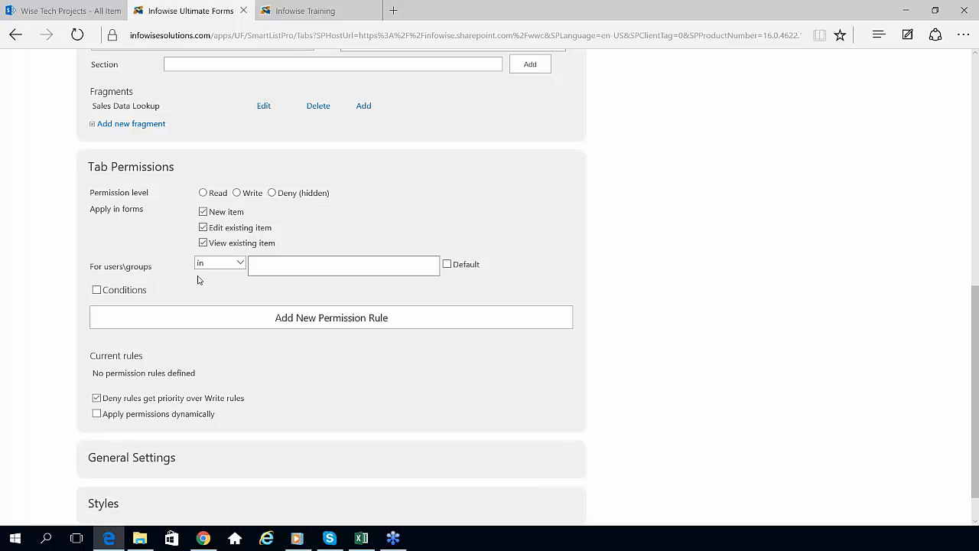
triple_click(99, 272)
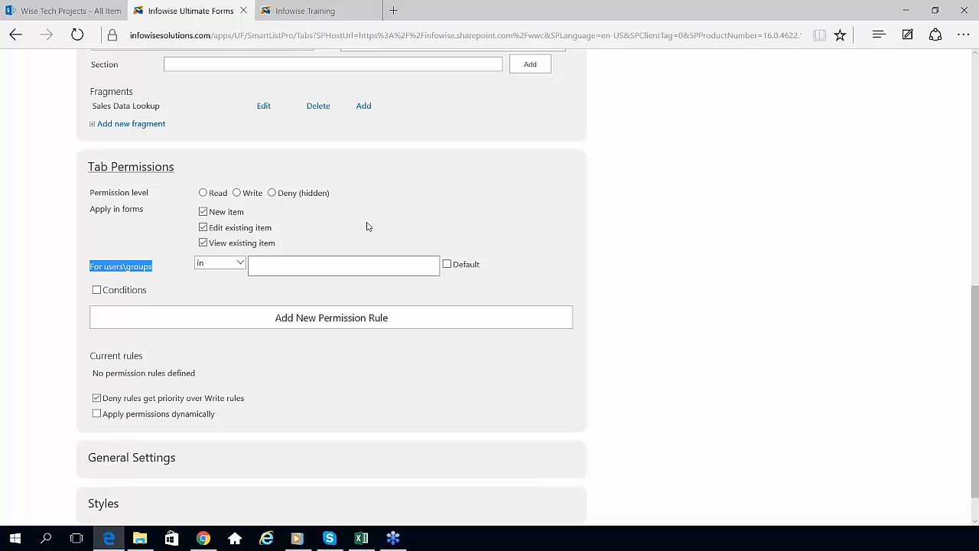
click(273, 194)
scroll(975, 308, down, 2)
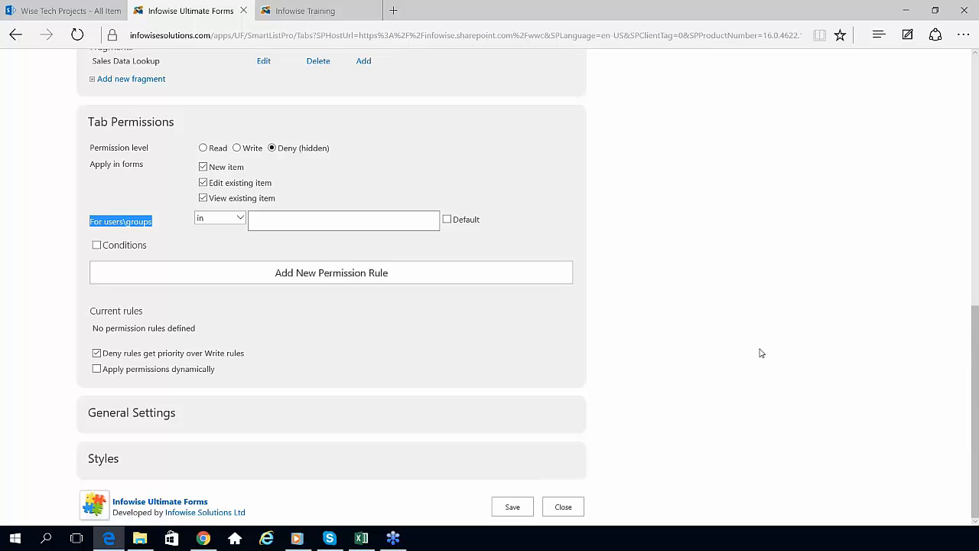
click(163, 416)
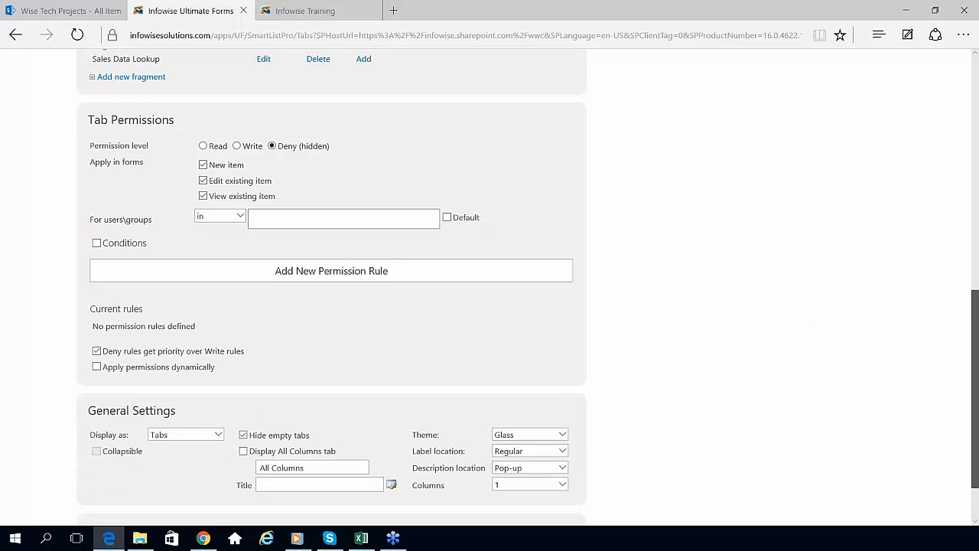
Step: Keep the Glass theme and Pop-up description location, then close the tabs page
scroll(975, 334, down, 2)
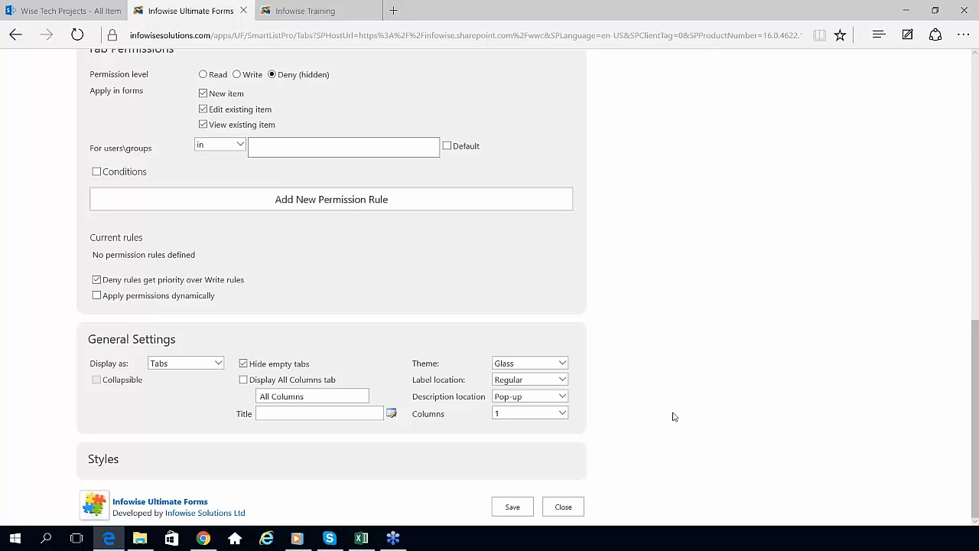
click(566, 364)
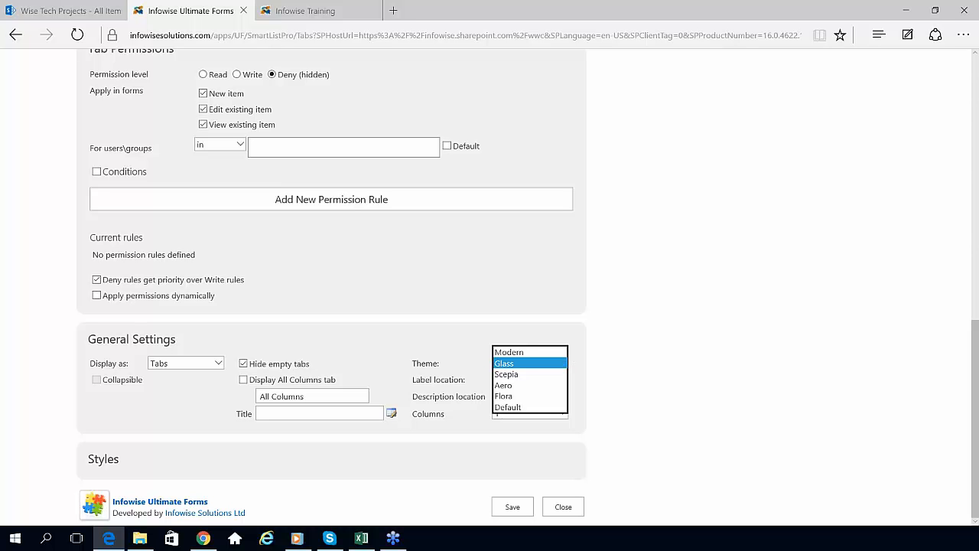
click(579, 340)
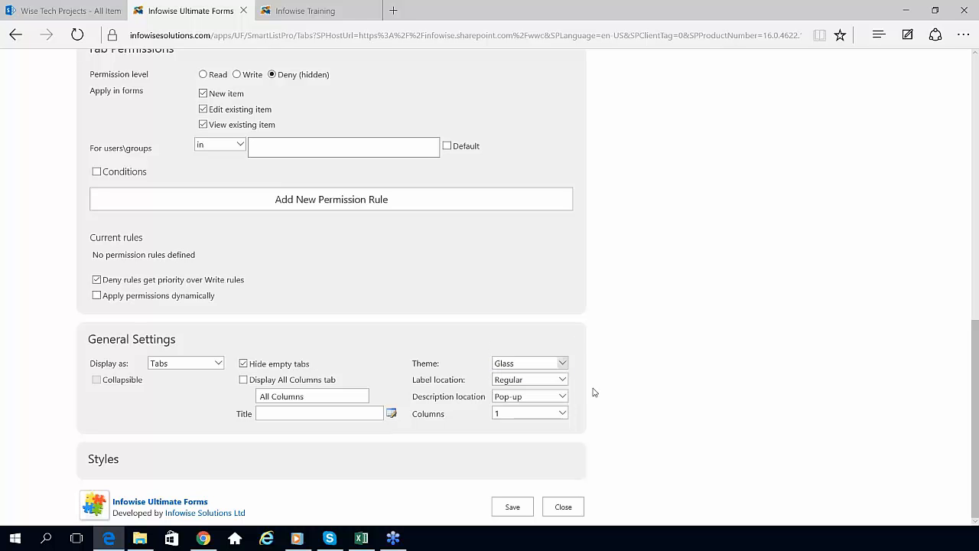
click(563, 399)
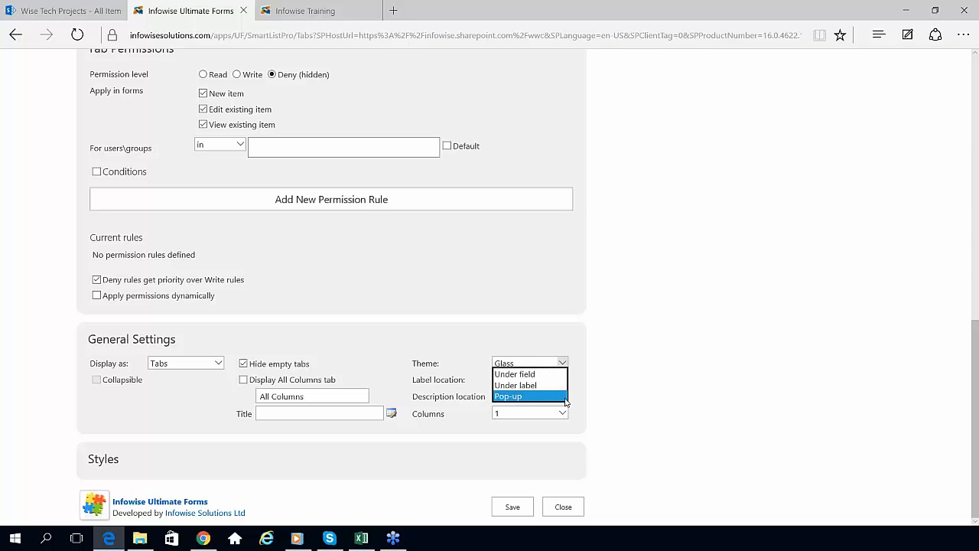
click(565, 399)
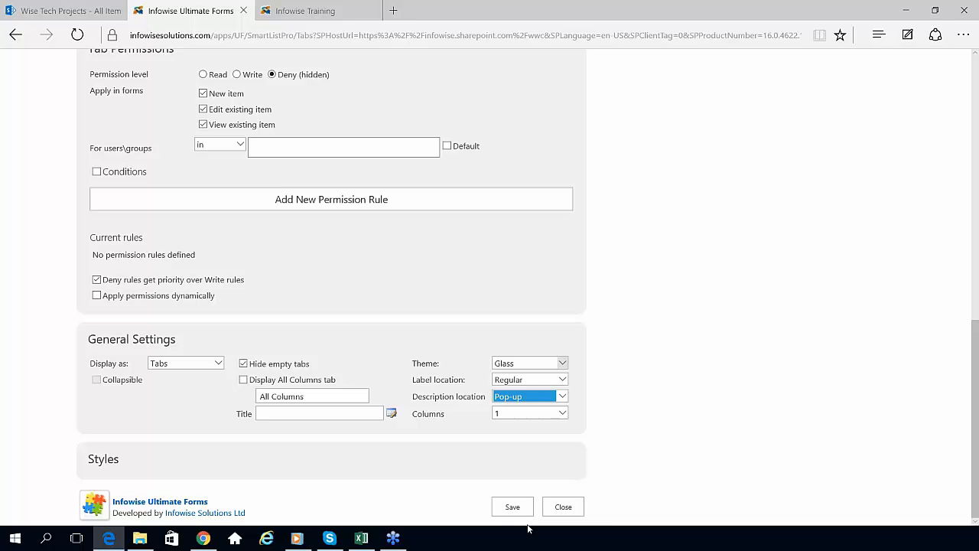
click(559, 508)
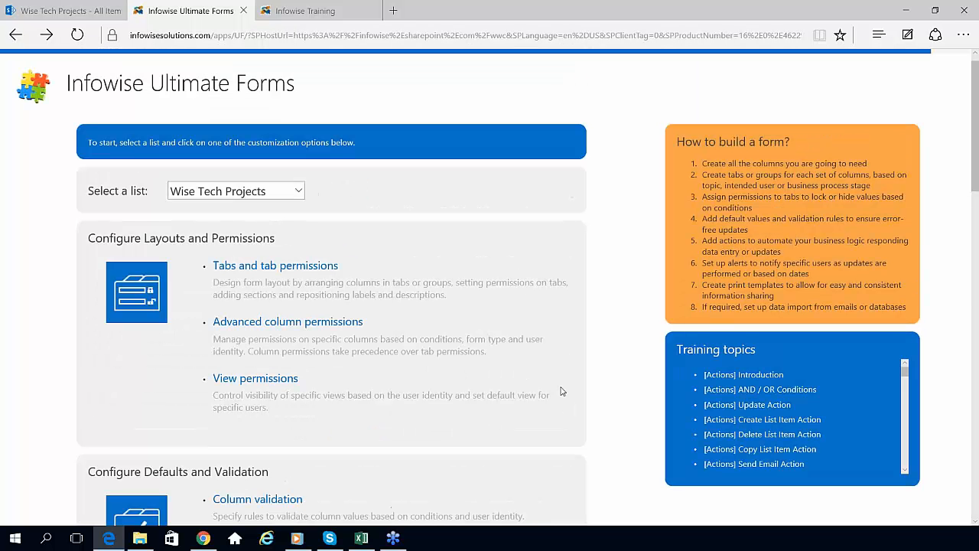
click(303, 324)
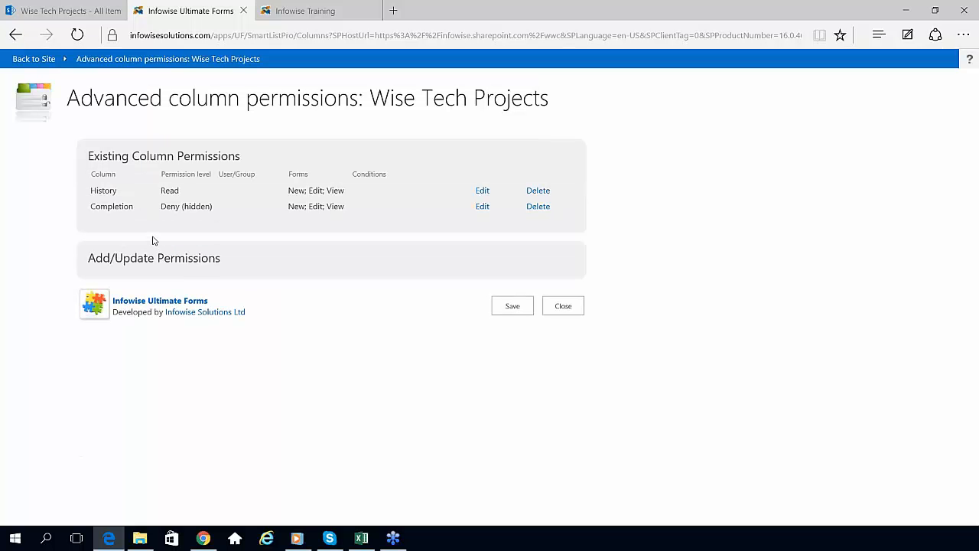
double_click(166, 192)
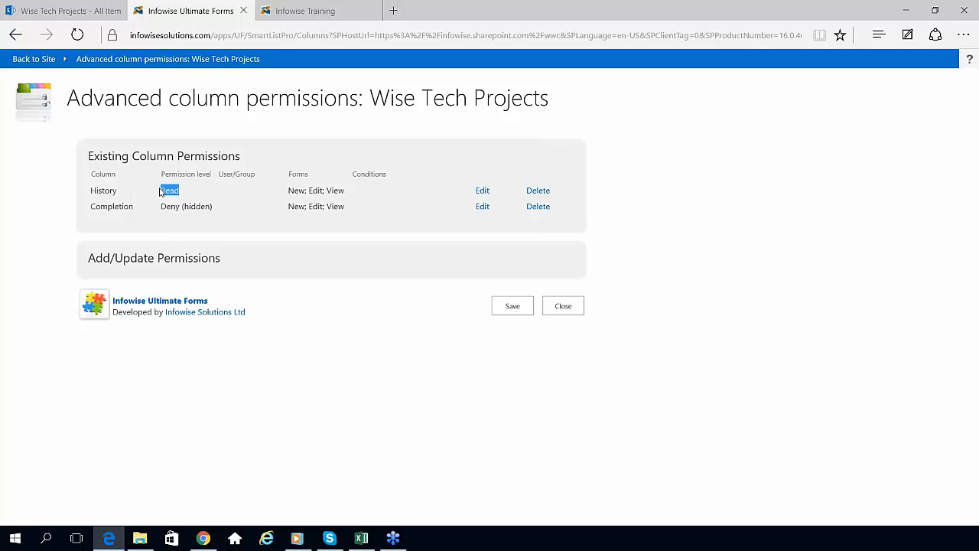
click(174, 227)
drag(134, 207, 96, 205)
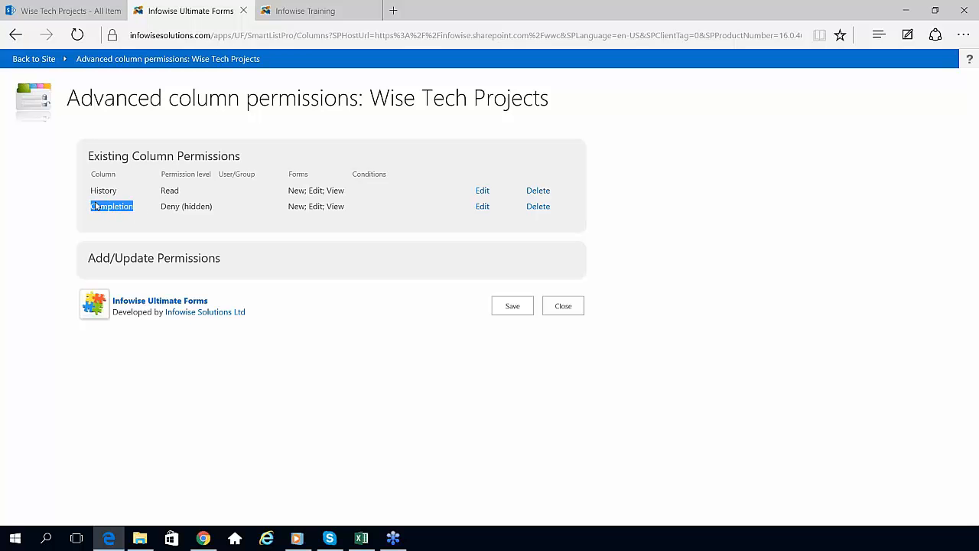
click(143, 222)
click(205, 263)
click(280, 285)
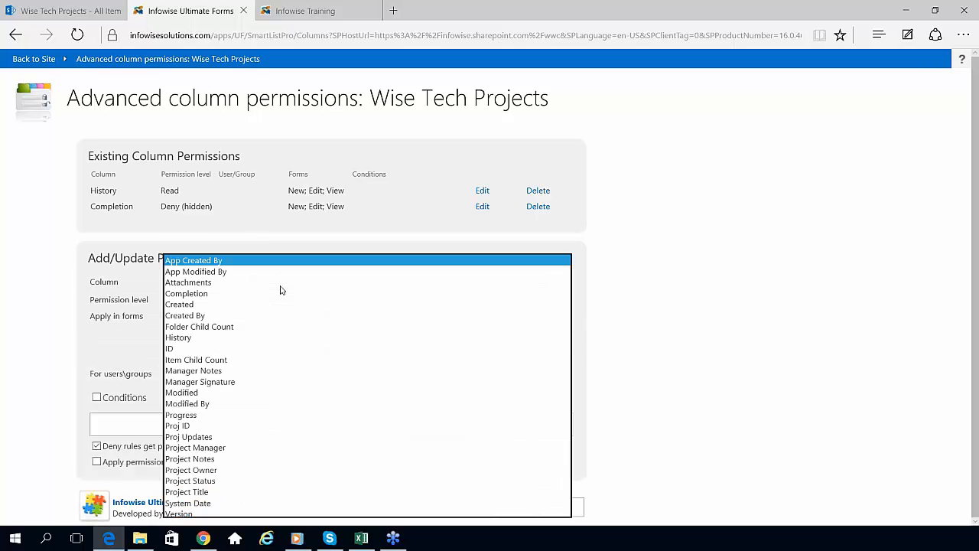
click(619, 298)
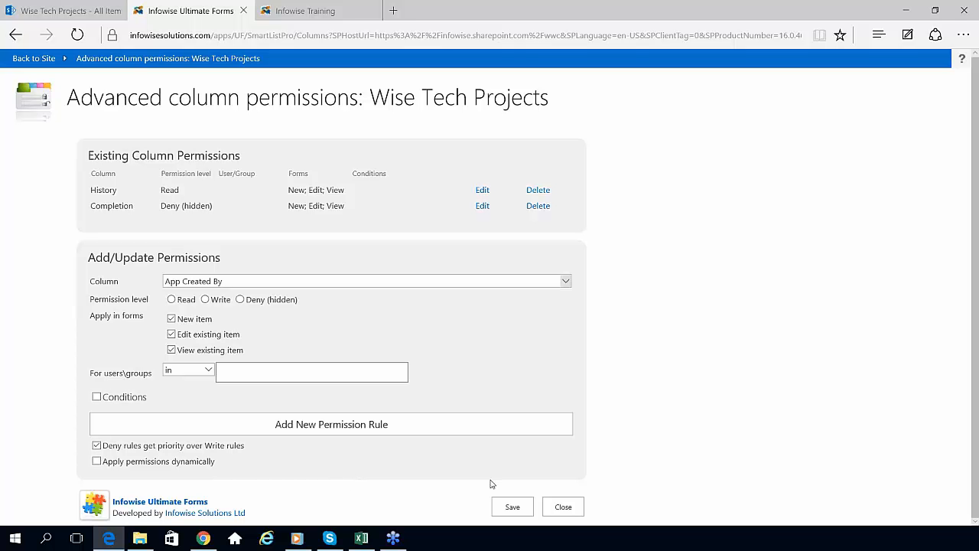
click(570, 509)
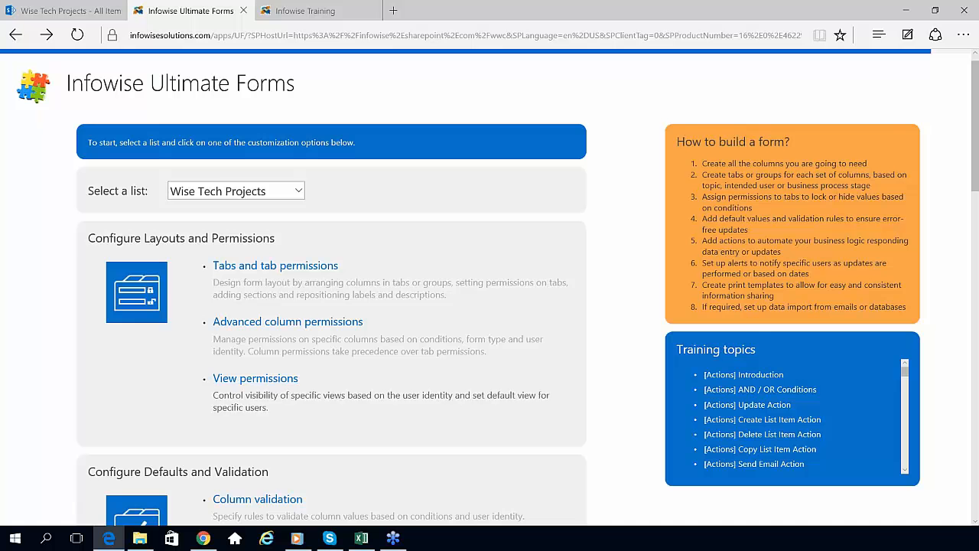
Step: Open Column validation under Configure Defaults and Validation for Wise Tech Projects
scroll(972, 145, down, 3)
scroll(489, 283, down, 2)
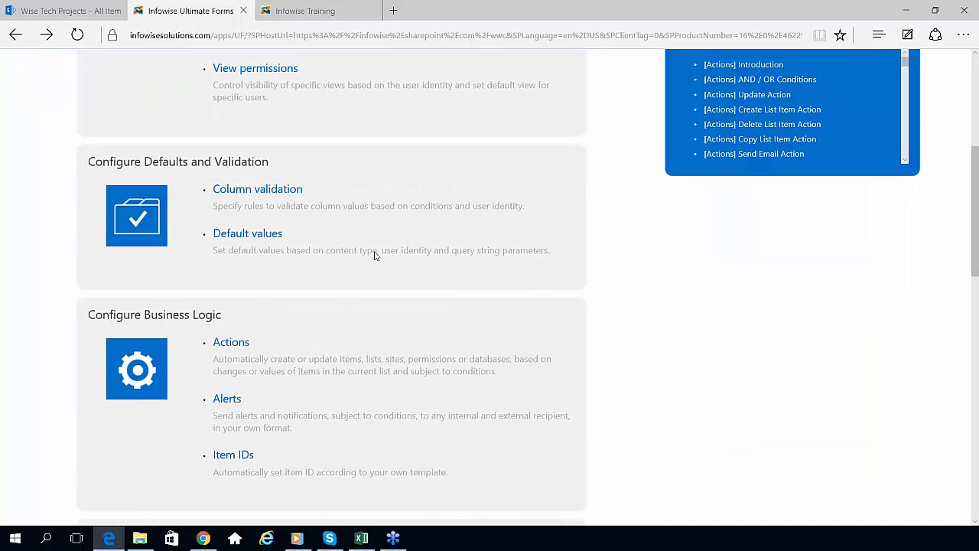
click(278, 194)
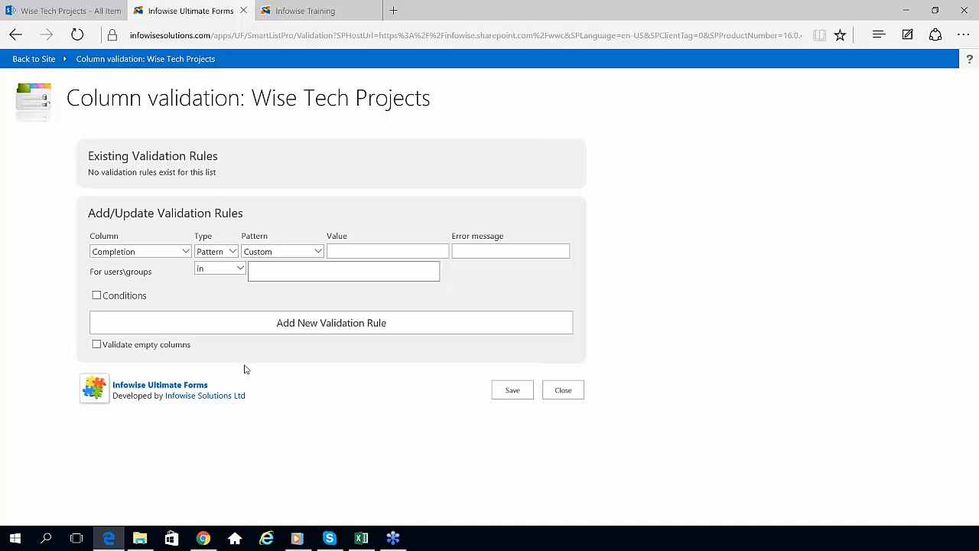
Step: Draft a validation rule: Manager Notes length greater than 0
click(185, 251)
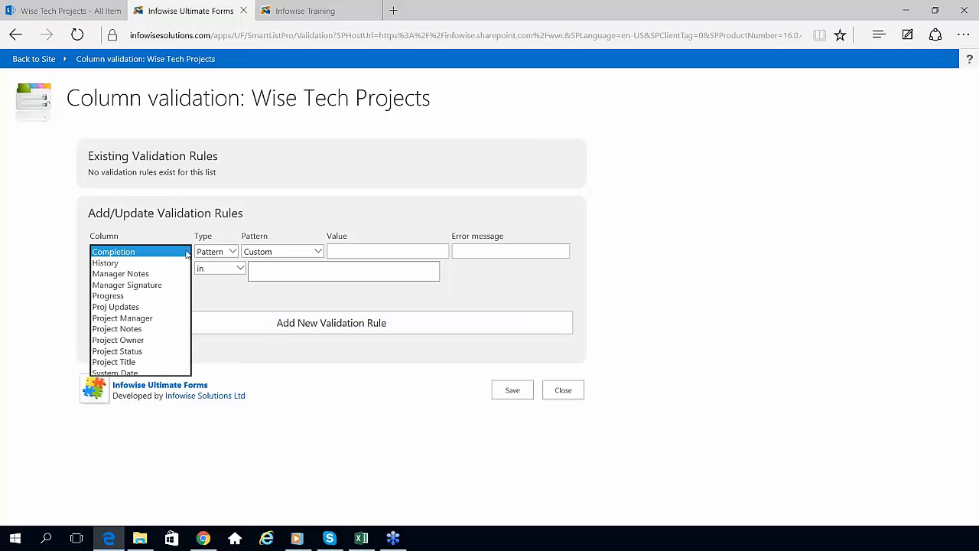
click(172, 274)
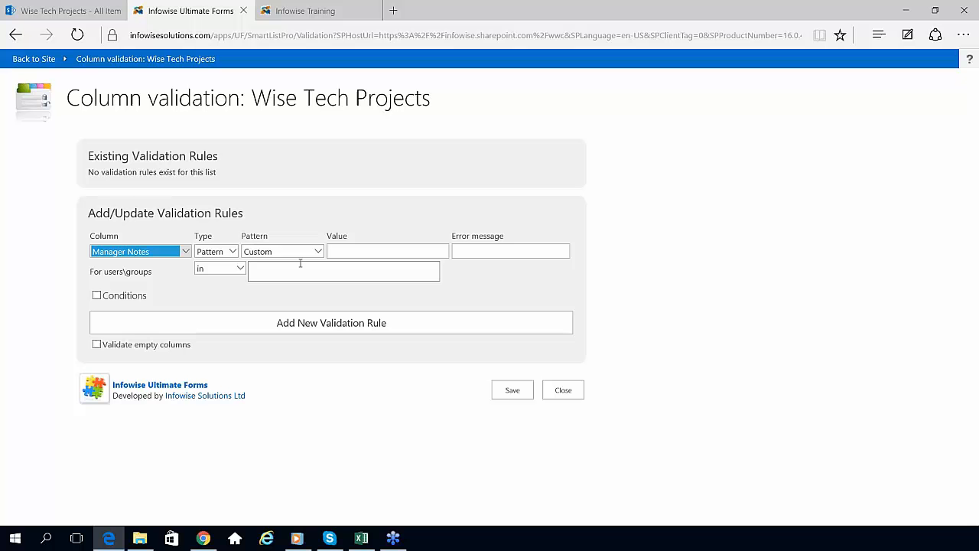
click(233, 251)
click(232, 274)
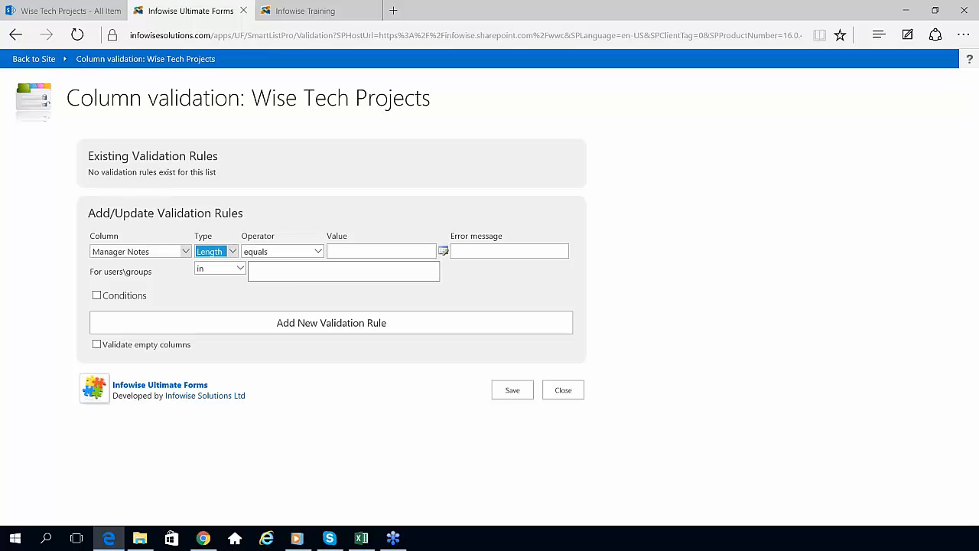
click(317, 251)
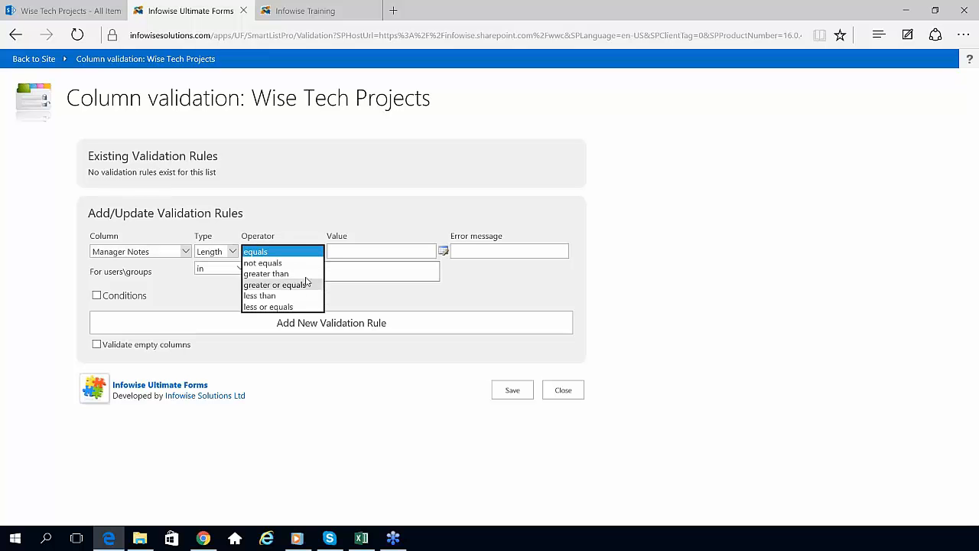
click(266, 273)
text(0)
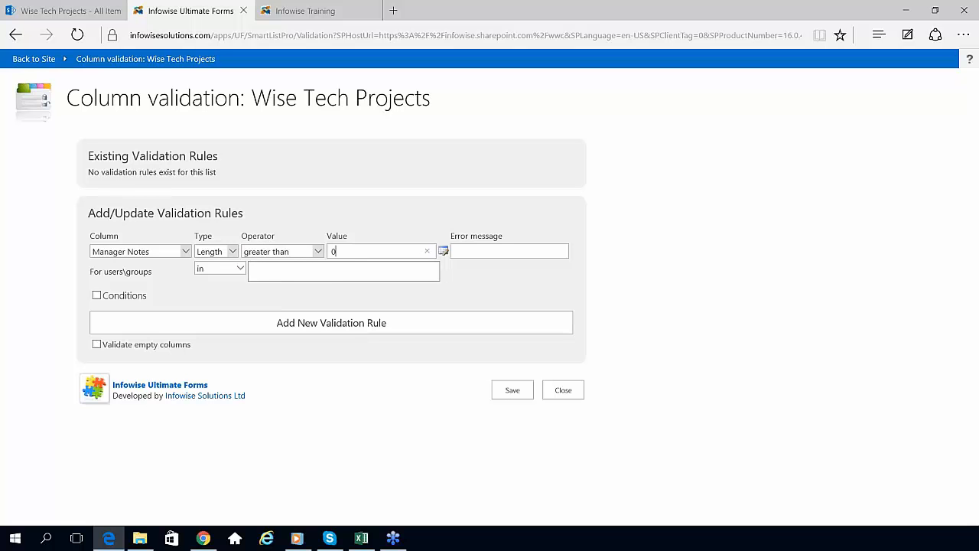
Step: Add a condition Project Status equals 'Approval', then close without adding the rule
click(96, 296)
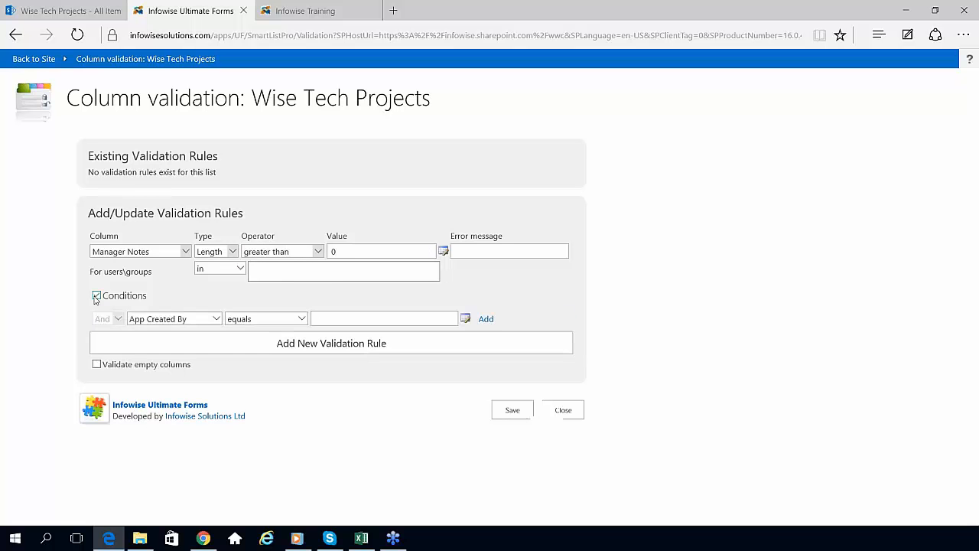
click(216, 319)
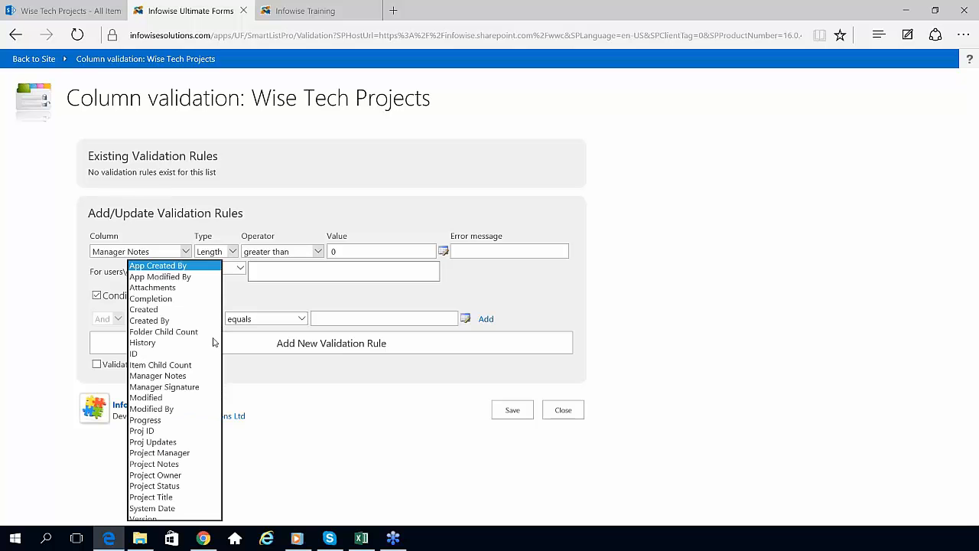
click(197, 486)
click(315, 318)
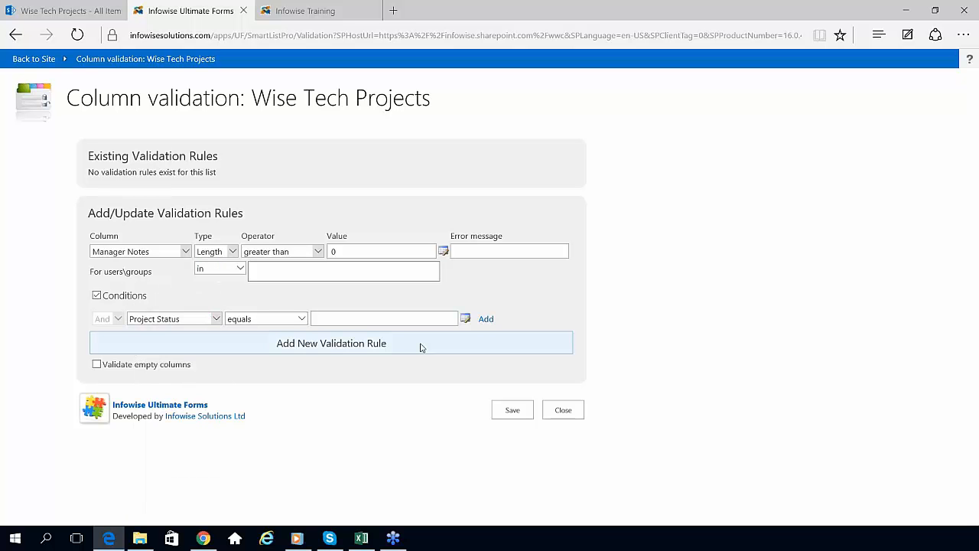
text(Approval)
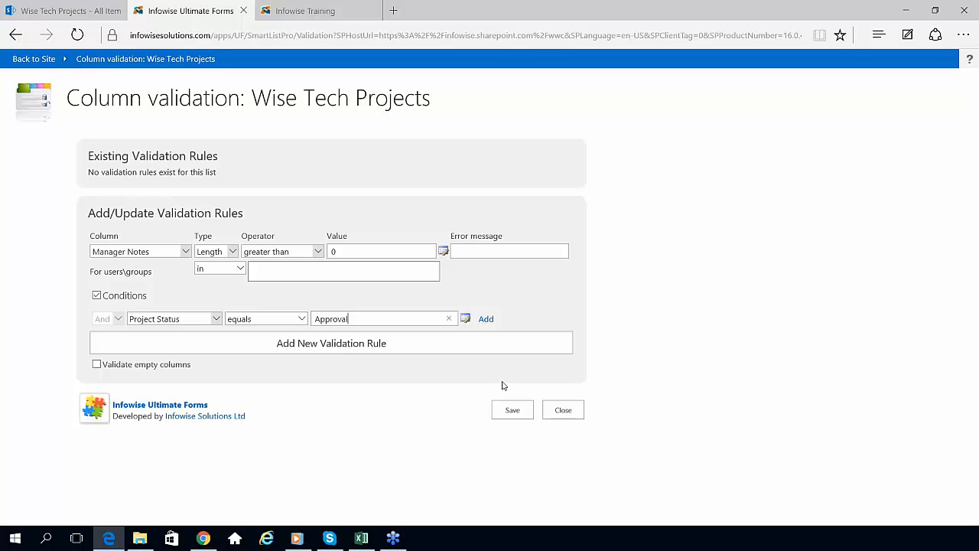
click(563, 410)
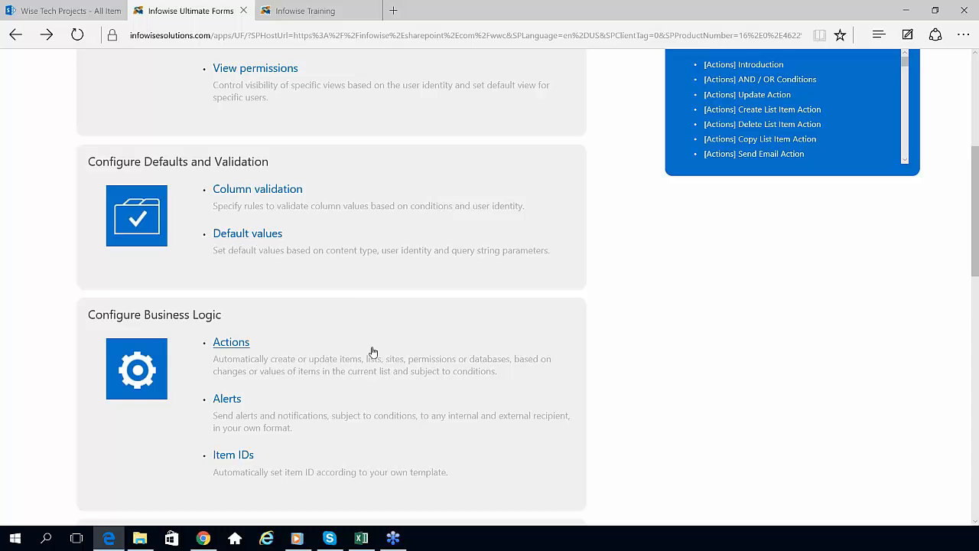
Step: Open the Actions page under Configure Business Logic
drag(976, 270, 975, 325)
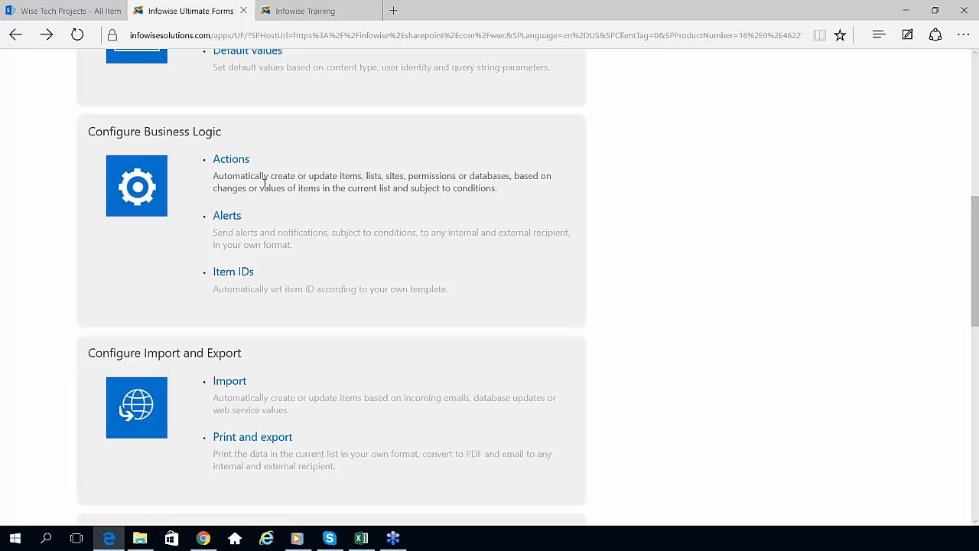
click(231, 164)
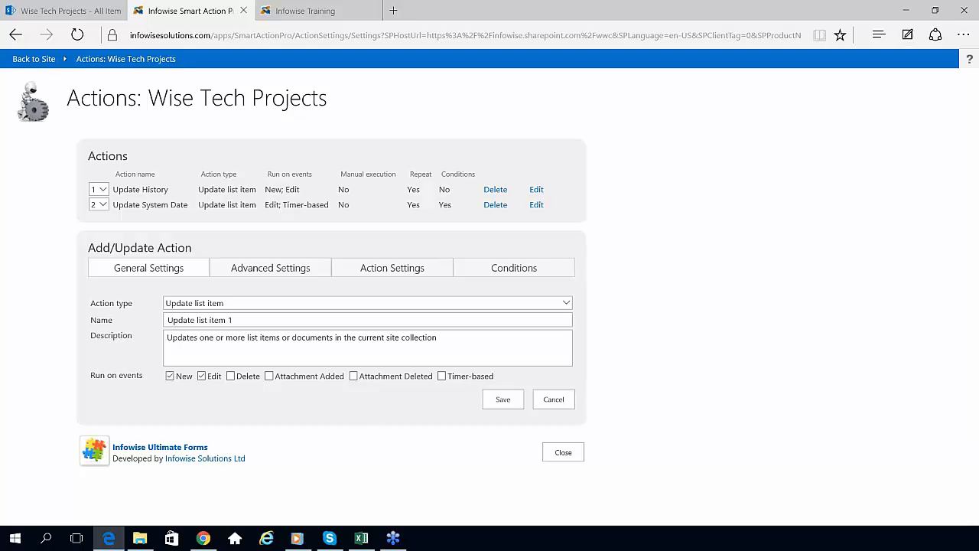
click(566, 303)
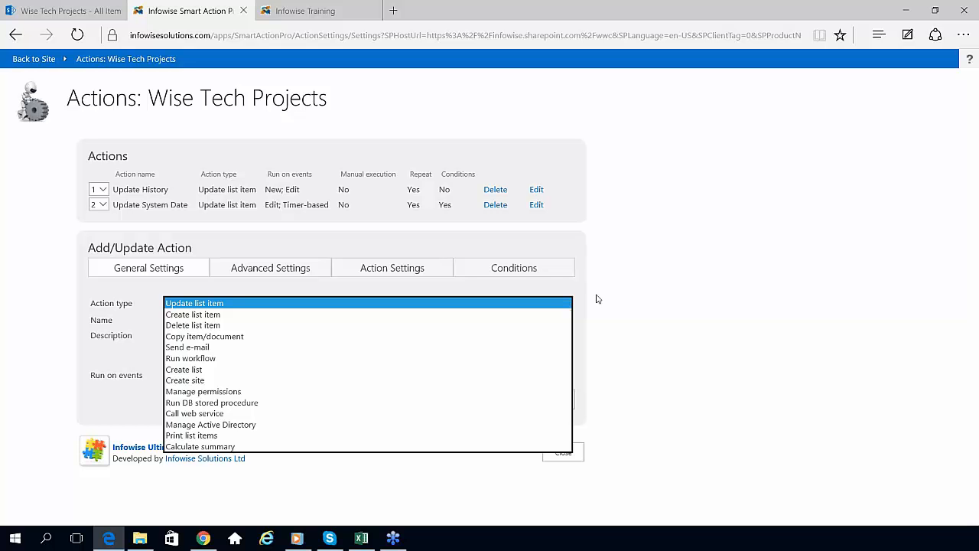
click(597, 299)
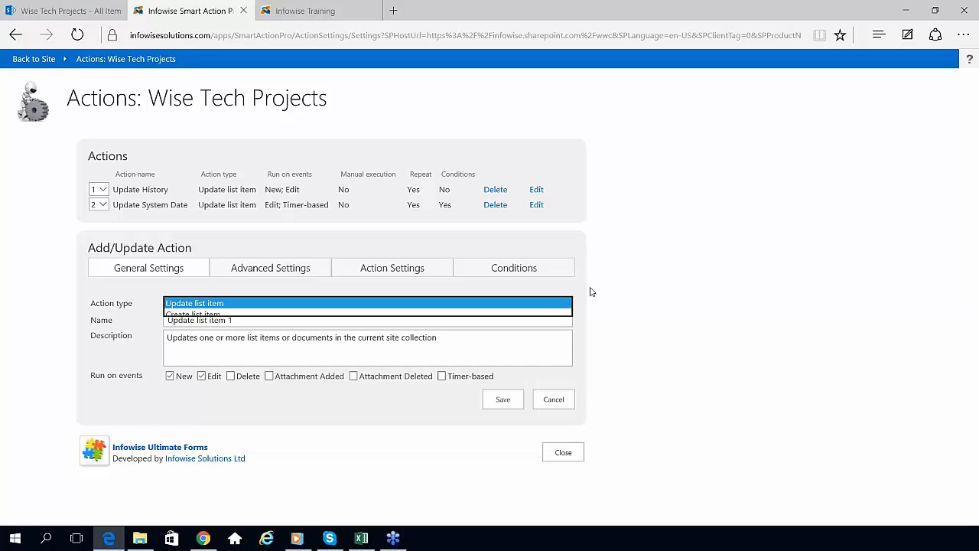
Step: Load Update History for editing, toggle Timer-based on and off, and show advanced options
click(536, 190)
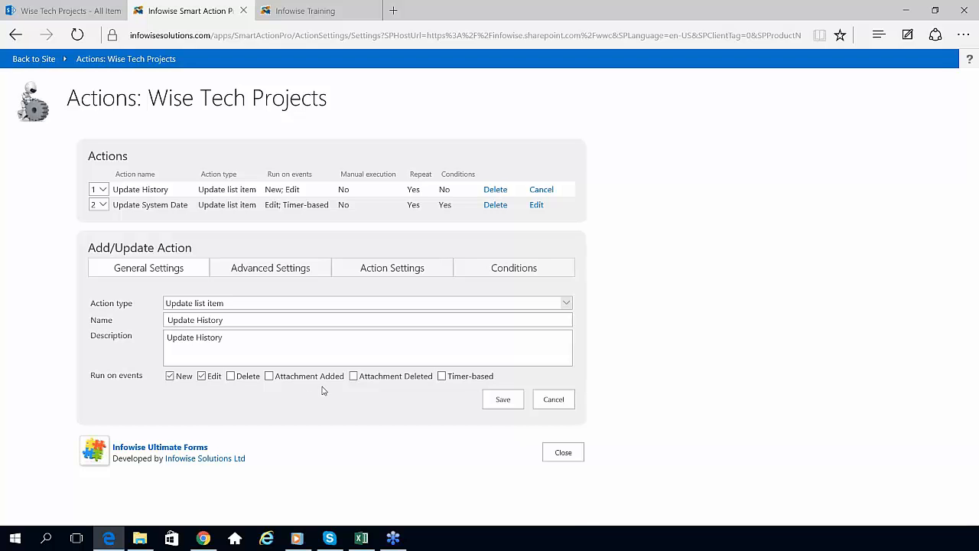
click(442, 377)
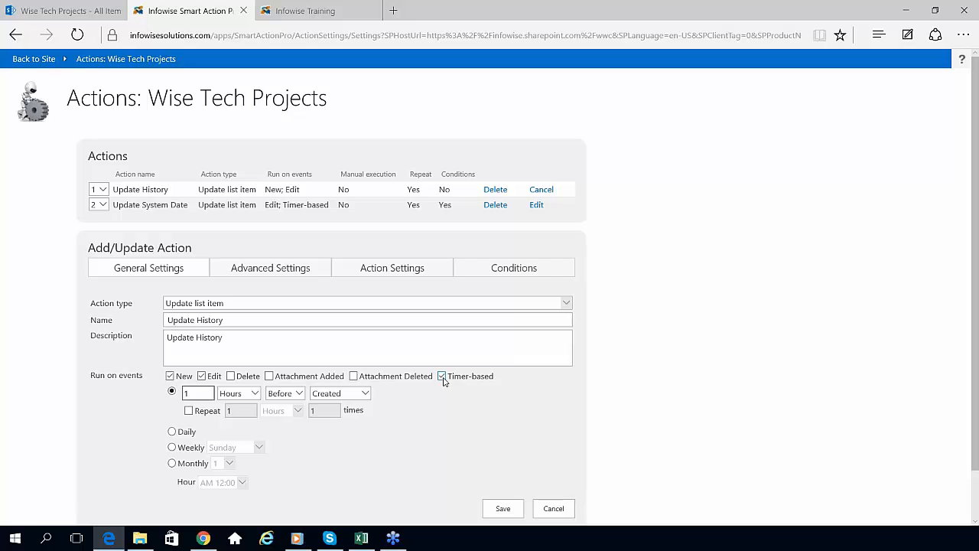
click(442, 376)
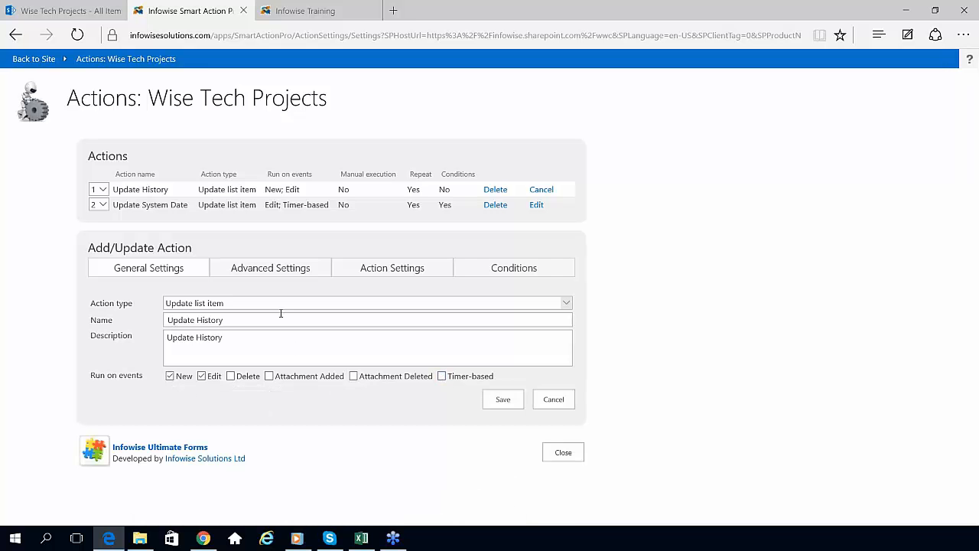
click(277, 269)
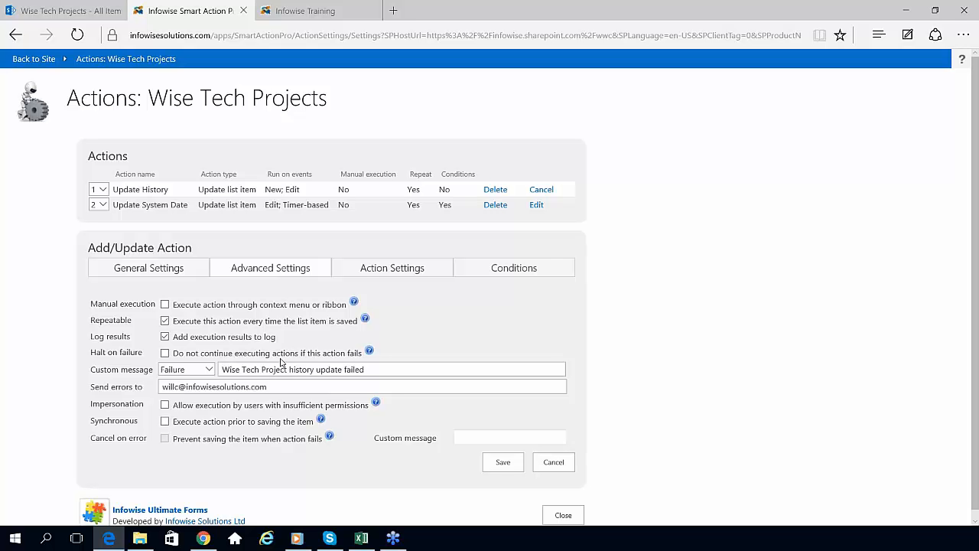
Step: Highlight the custom failure message, then show History's values: Project Status, Modified By and Modified
drag(371, 370, 214, 371)
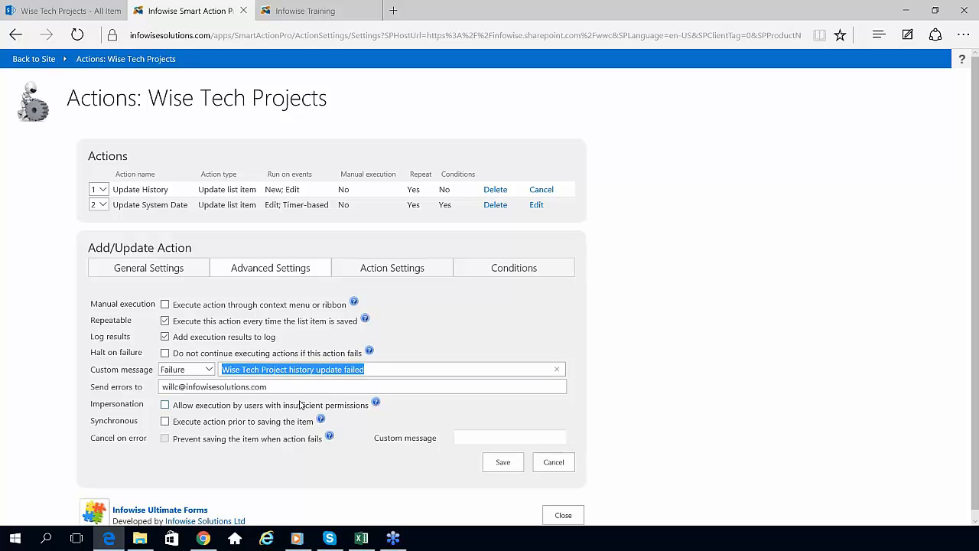
drag(143, 386, 91, 386)
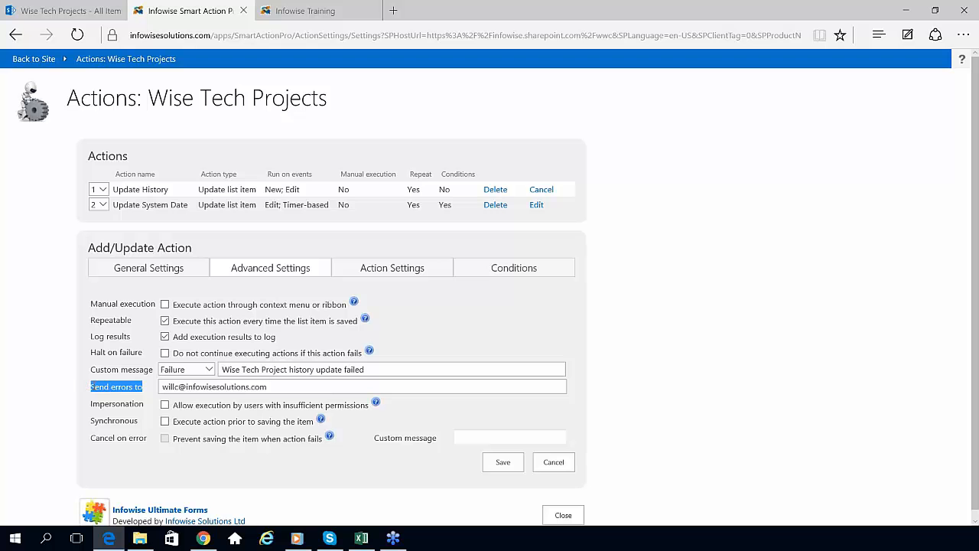
click(380, 274)
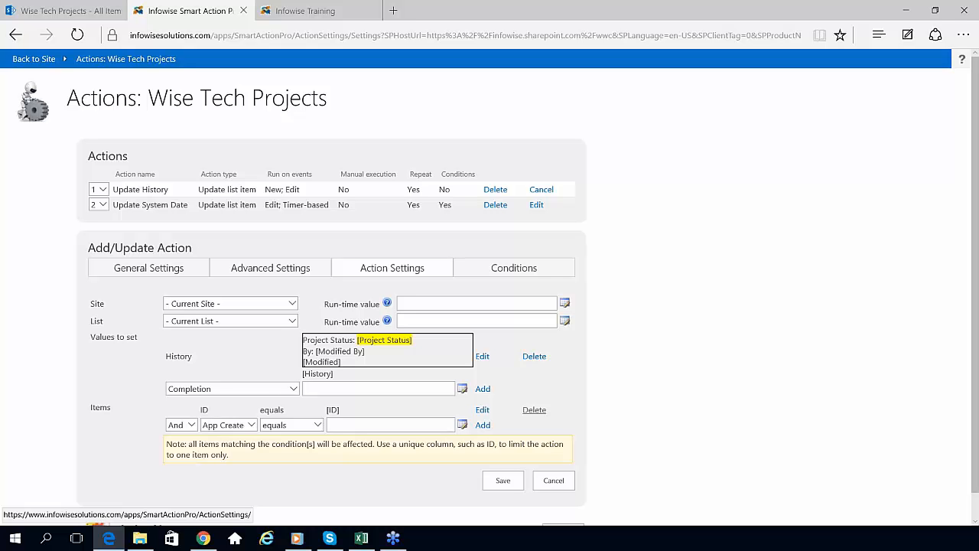
Step: Open the History value template in the Value Picker and choose the App Modified By column
double_click(183, 358)
click(476, 356)
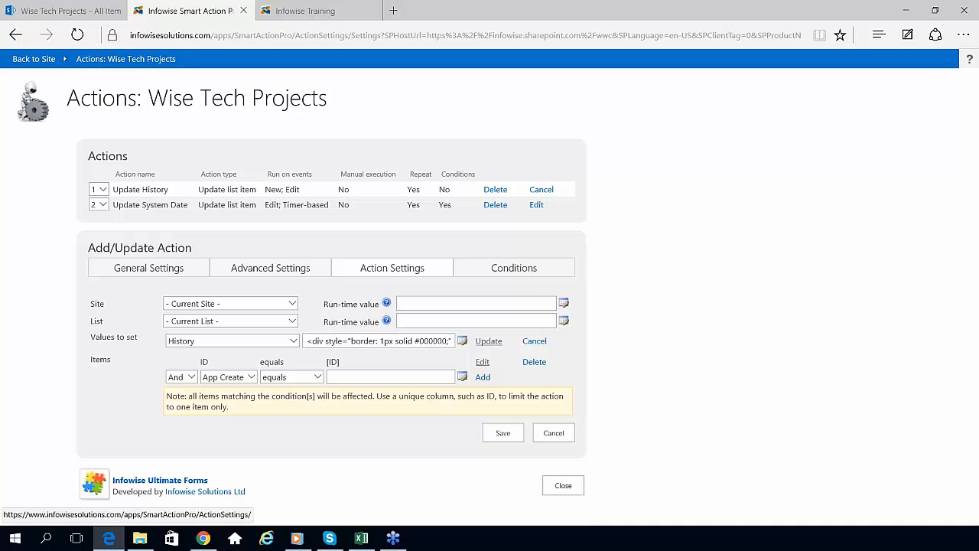
click(535, 341)
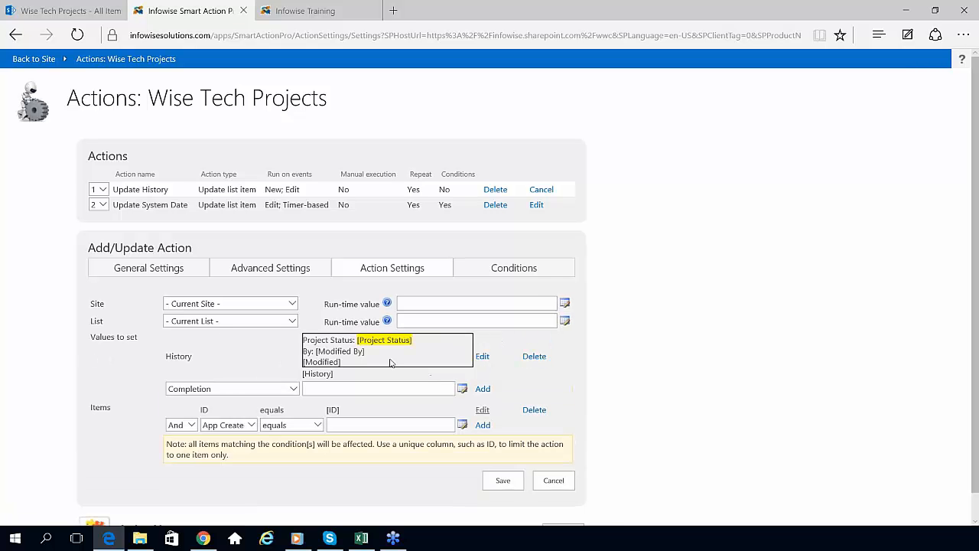
click(482, 357)
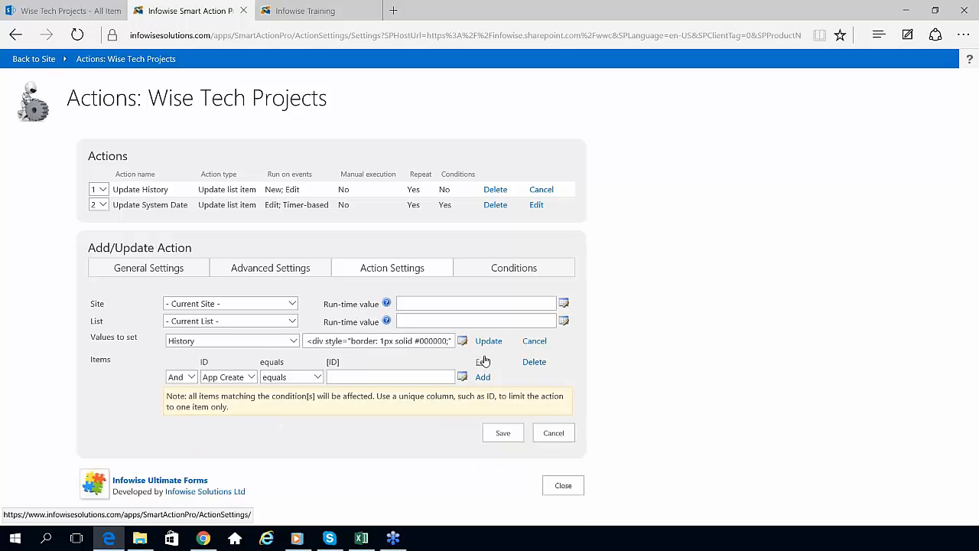
click(462, 341)
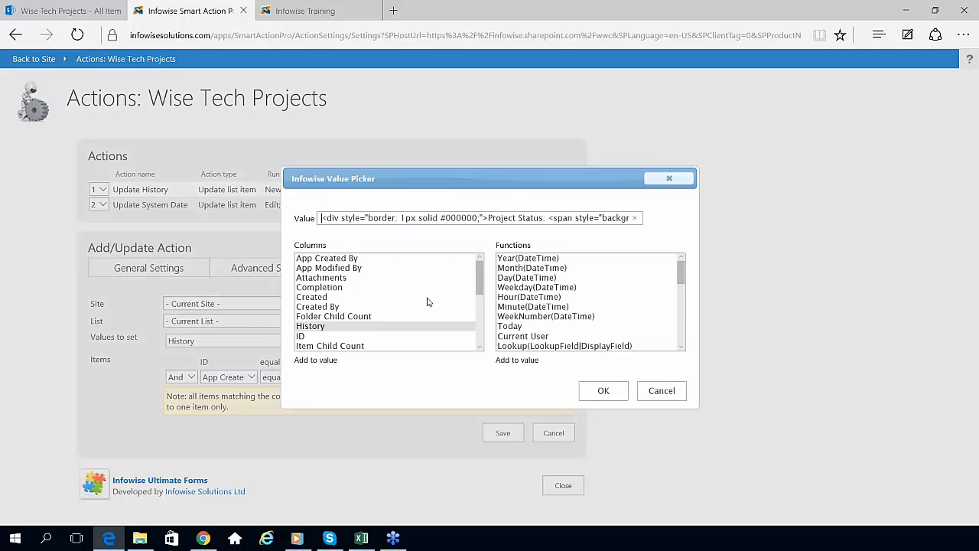
click(344, 268)
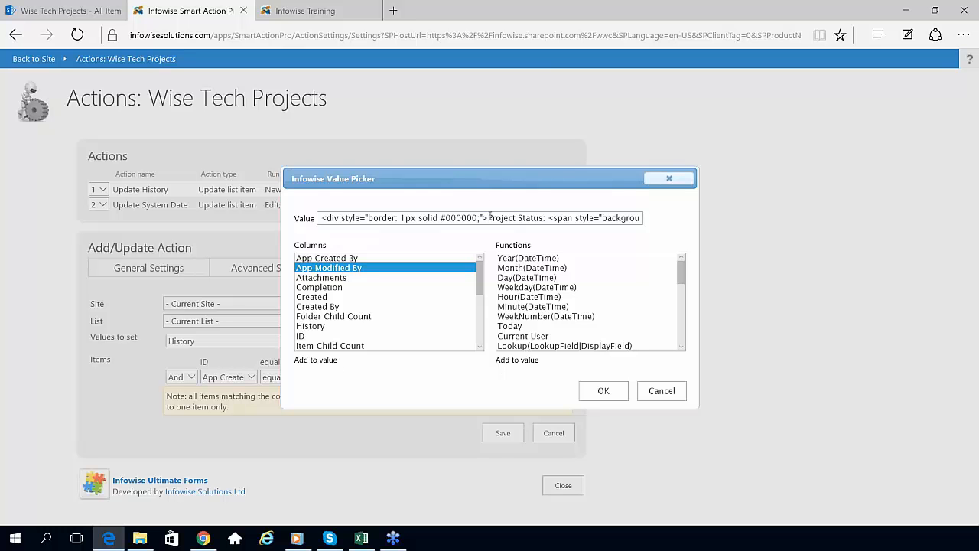
Step: Point out the [Modified] placeholder, cancel without changes, and highlight the ID equals [ID] condition
drag(490, 218, 681, 212)
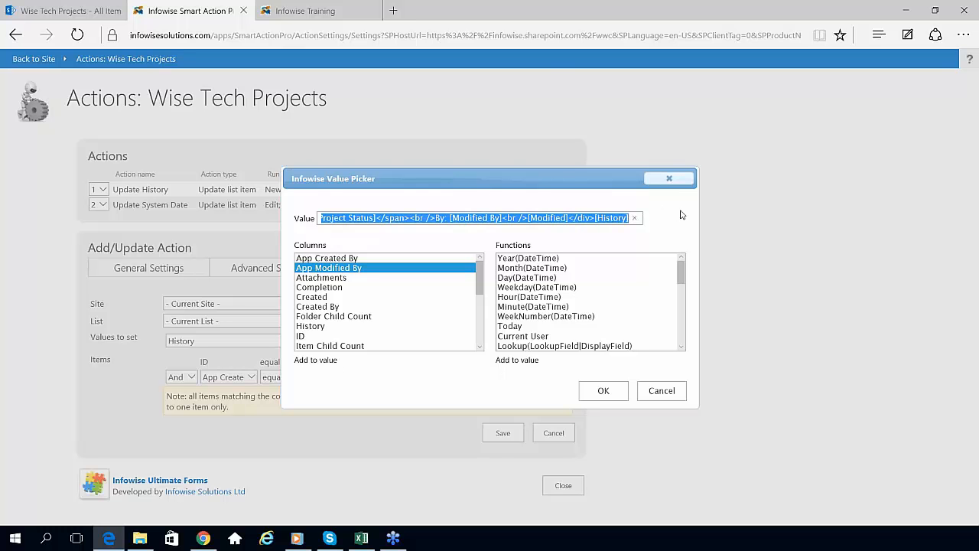
click(572, 222)
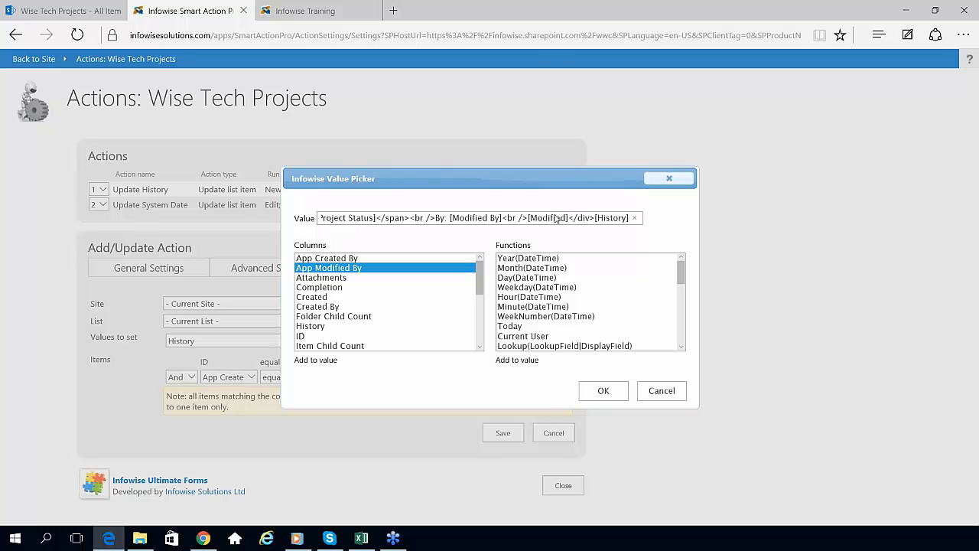
drag(570, 219, 529, 219)
click(659, 393)
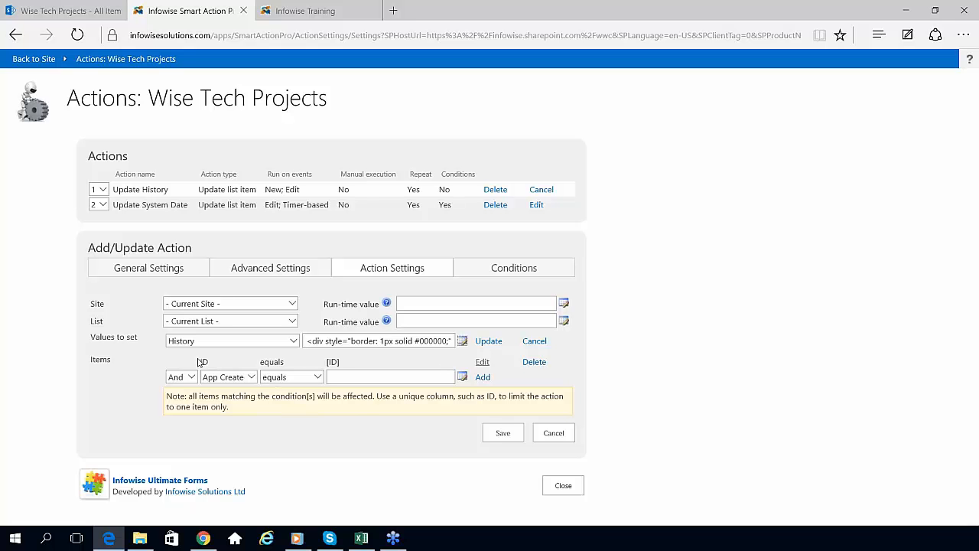
drag(199, 361, 339, 366)
Step: Clear the item-condition highlight and close the Actions settings page
click(286, 450)
click(564, 485)
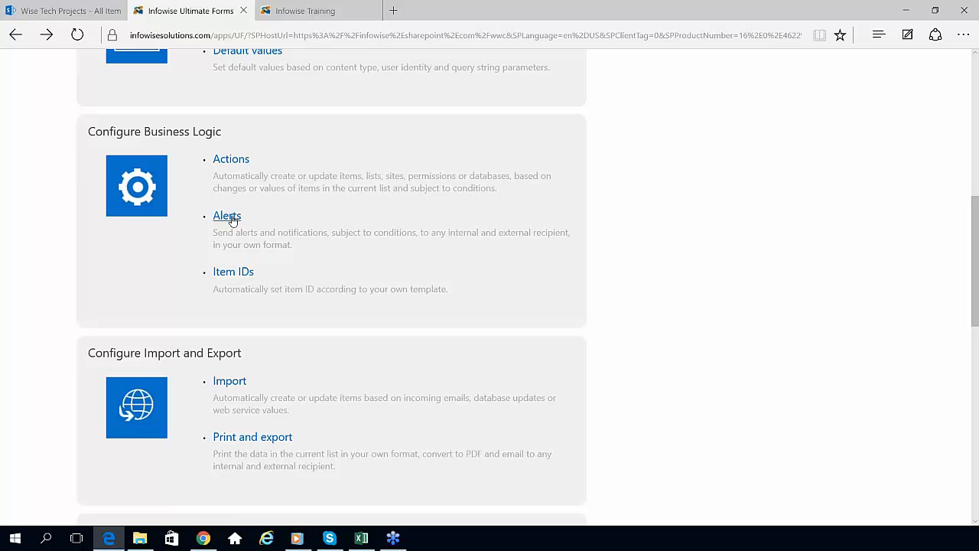
Step: Open the list's Alerts settings and expand the Mail Templates section
click(233, 221)
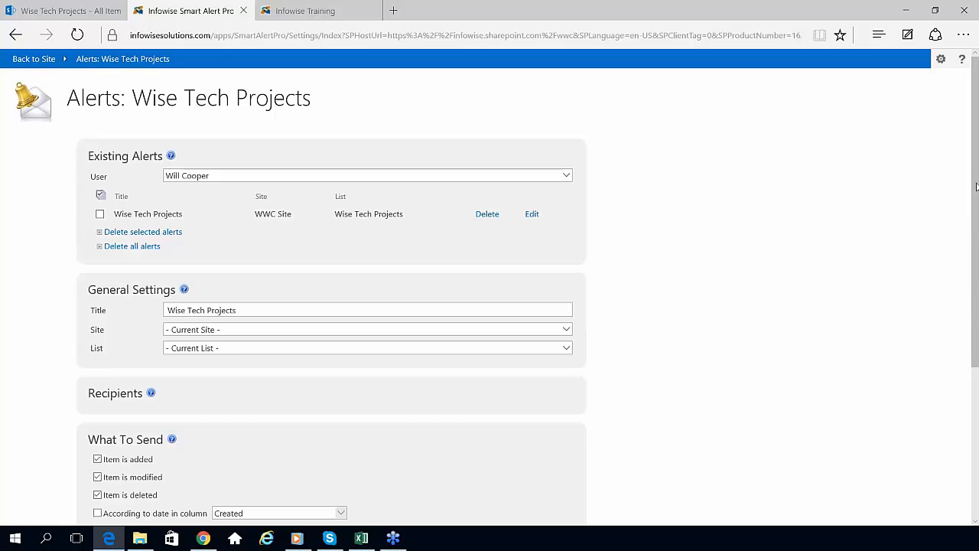
scroll(975, 229, down, 3)
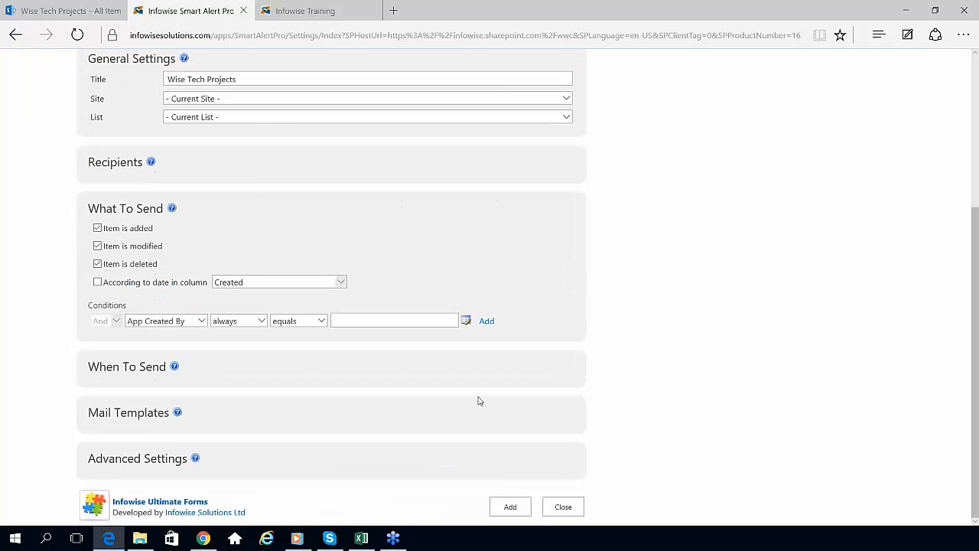
click(149, 416)
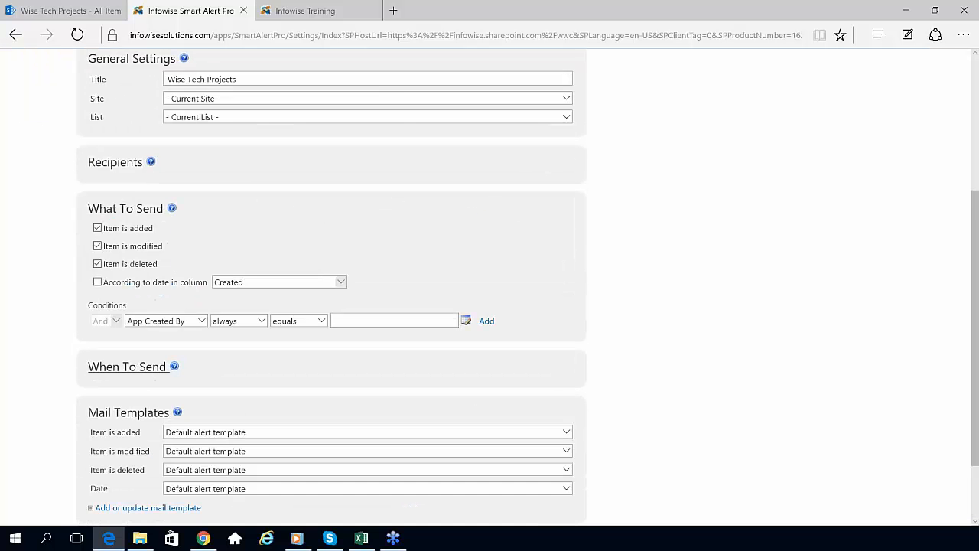
scroll(970, 261, down, 2)
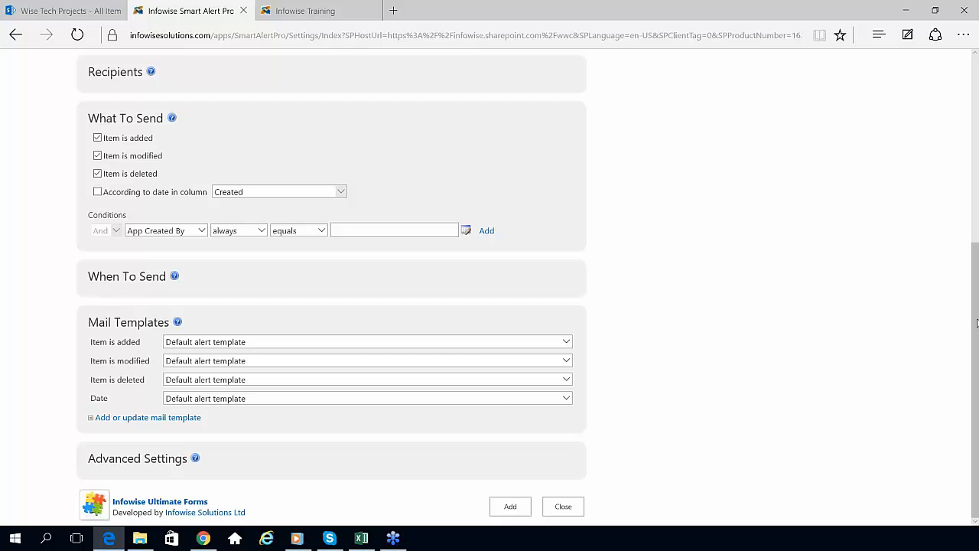
scroll(976, 332, up, 3)
scroll(973, 306, up, 2)
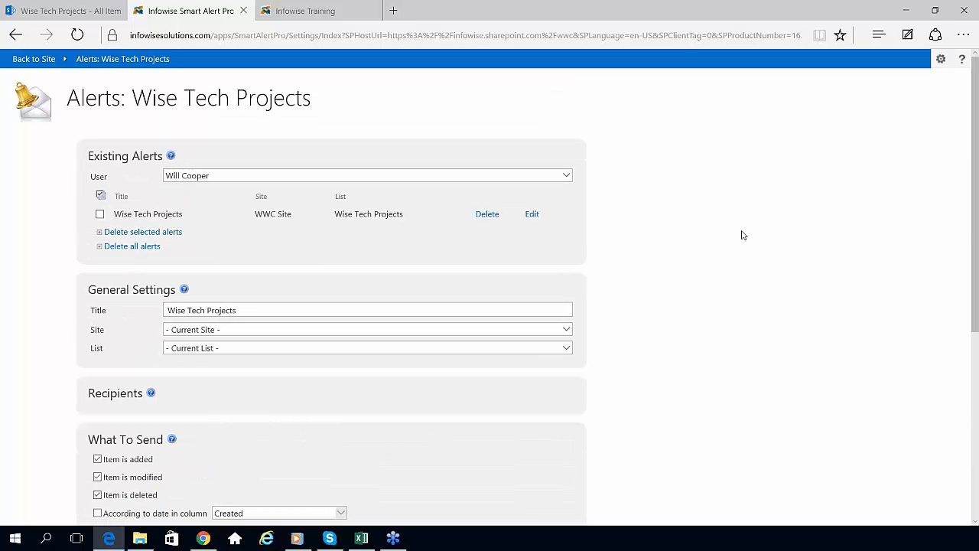
Step: Load the Wise Tech Projects alert for editing and start a new mail template
click(532, 216)
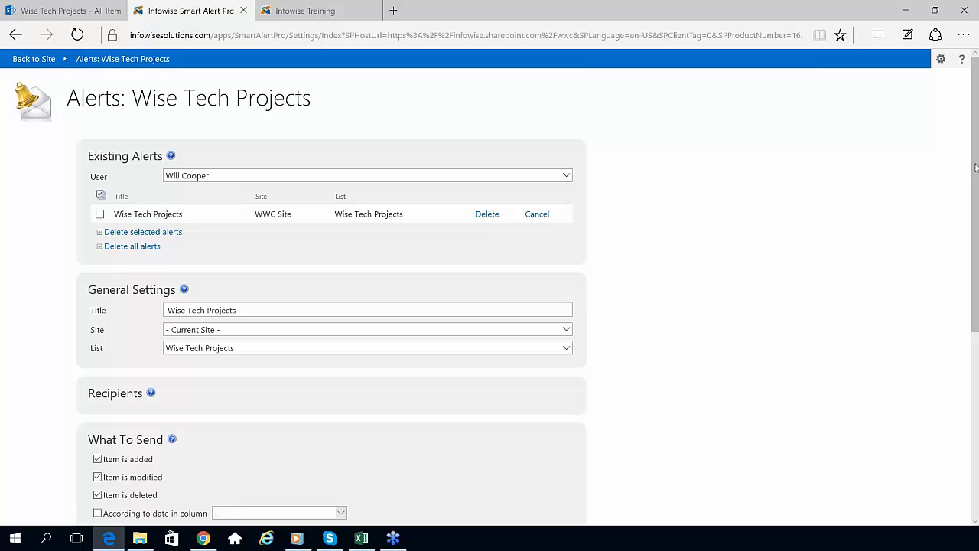
drag(975, 167, 976, 351)
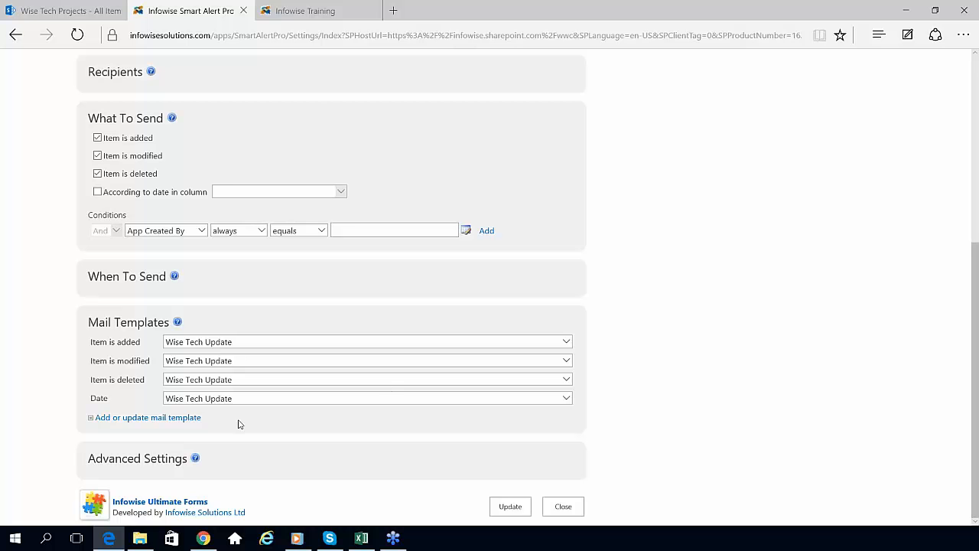
click(159, 418)
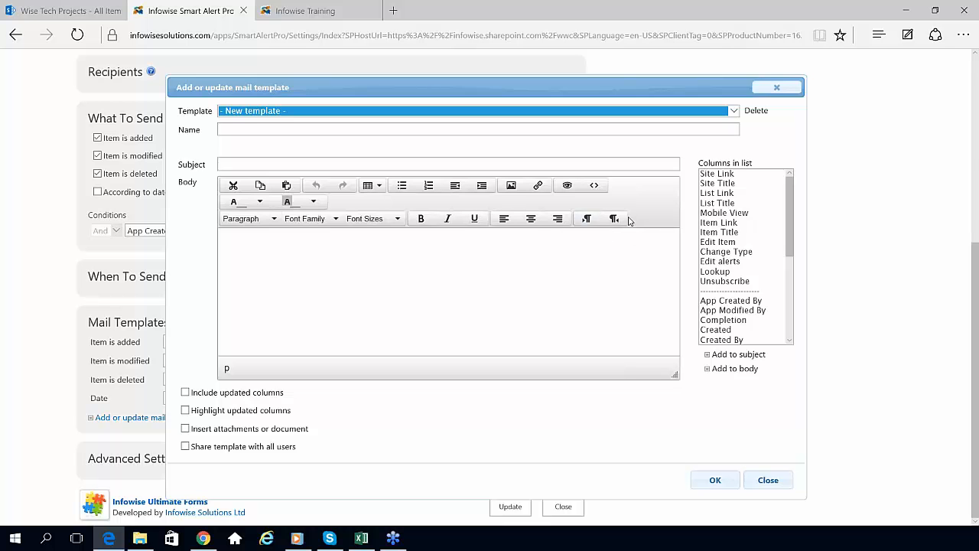
Step: Insert the Proj ID column into the mail template body
key(ctrl+a)
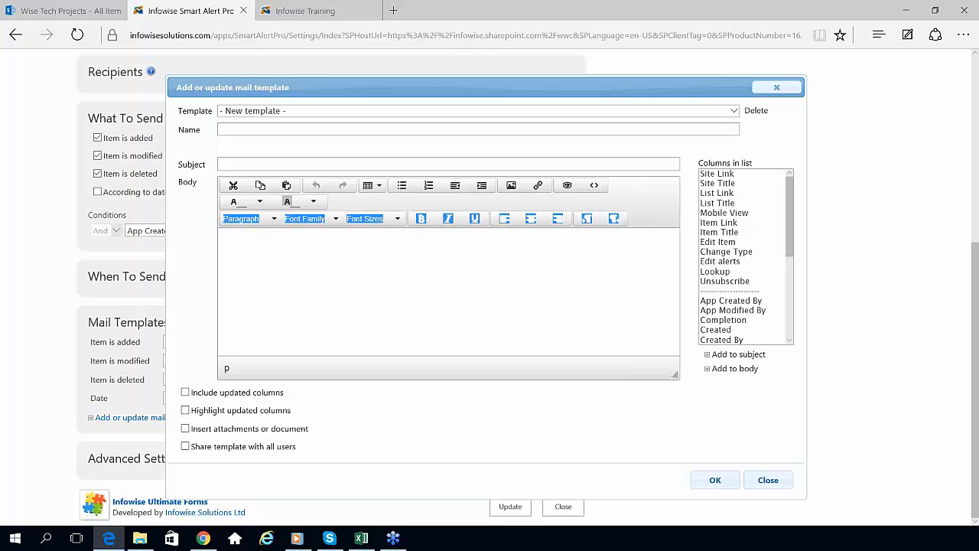
click(271, 259)
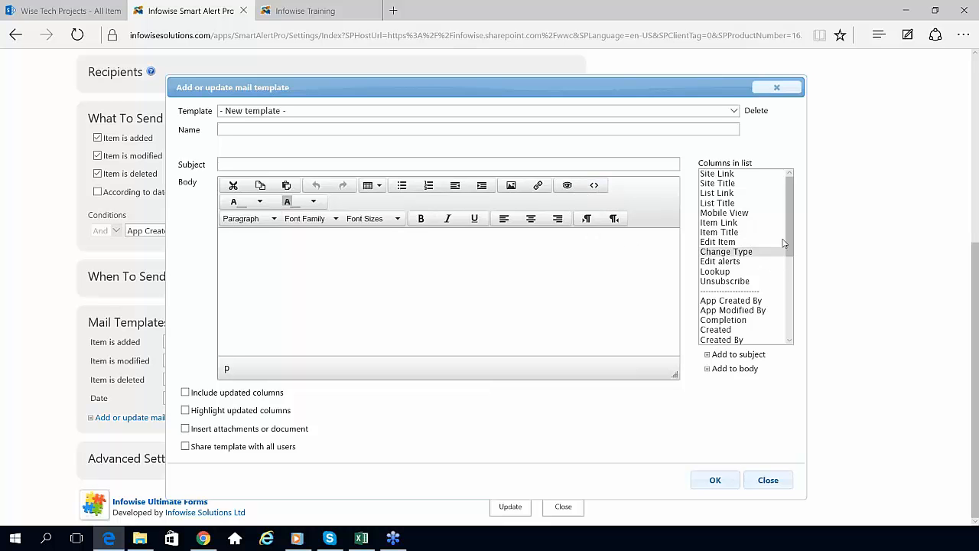
drag(792, 218, 788, 293)
click(722, 263)
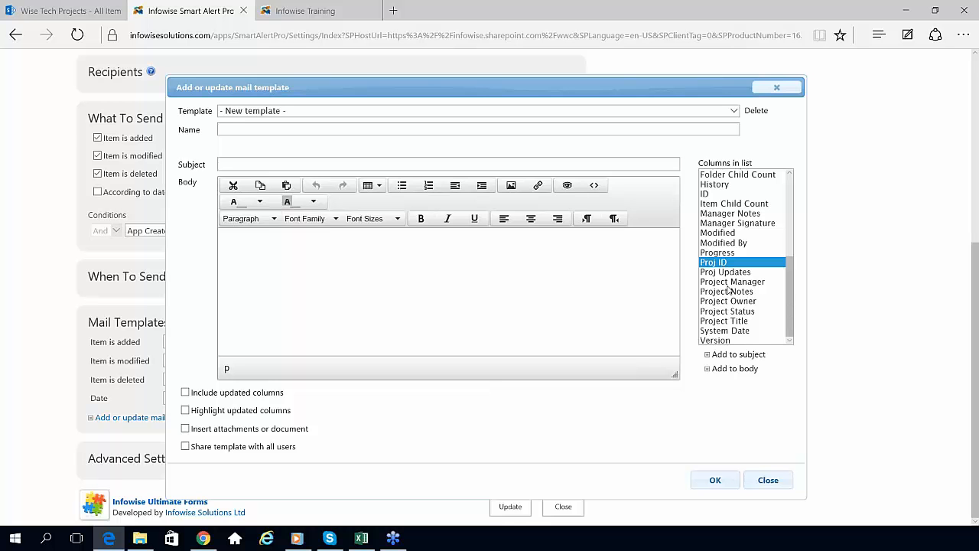
click(746, 369)
Step: Make the subject Project Notes followed by 'has updated', then discard the template
click(726, 291)
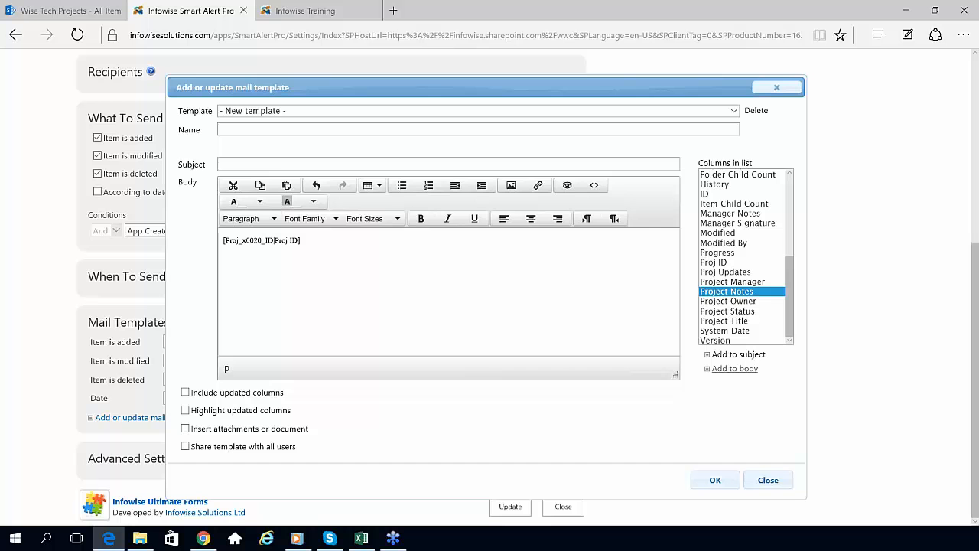
click(734, 354)
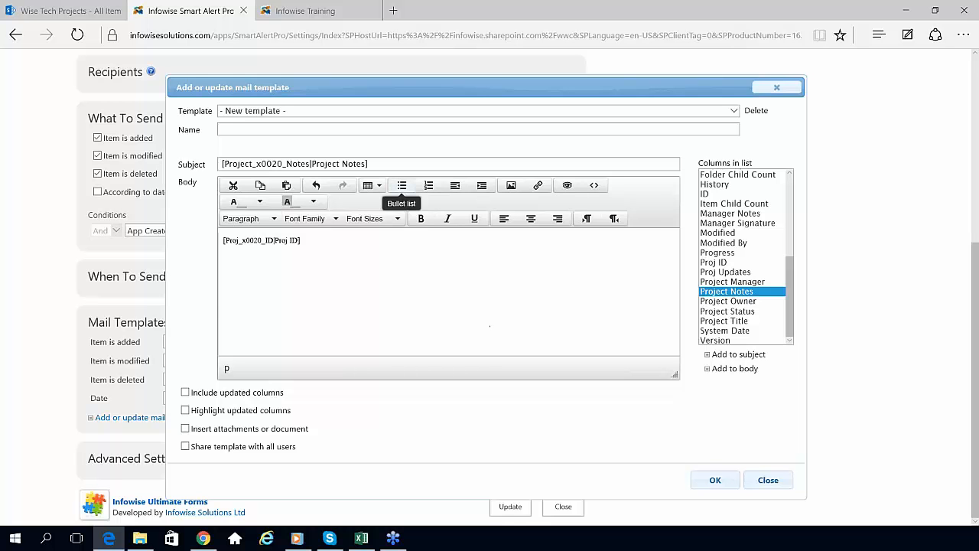
click(382, 163)
text(has )
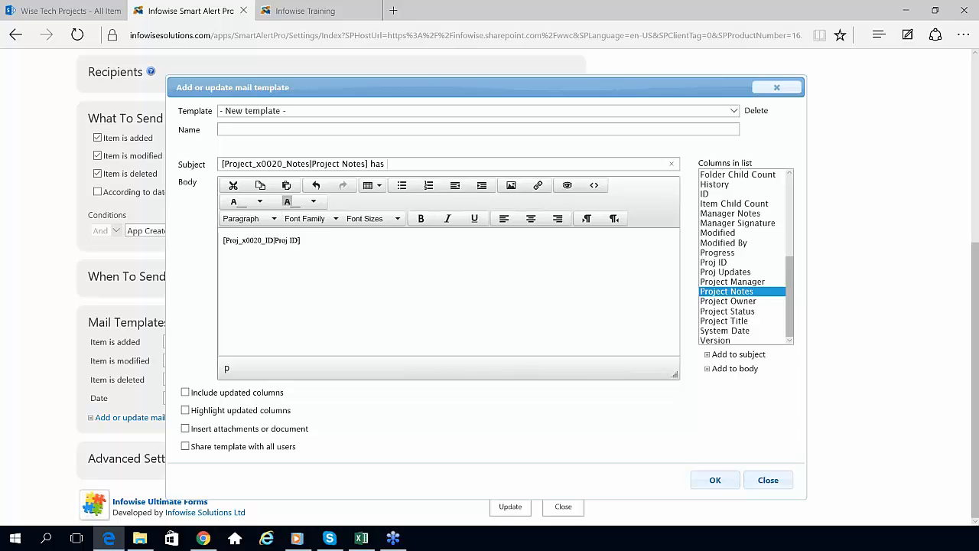
text(updated)
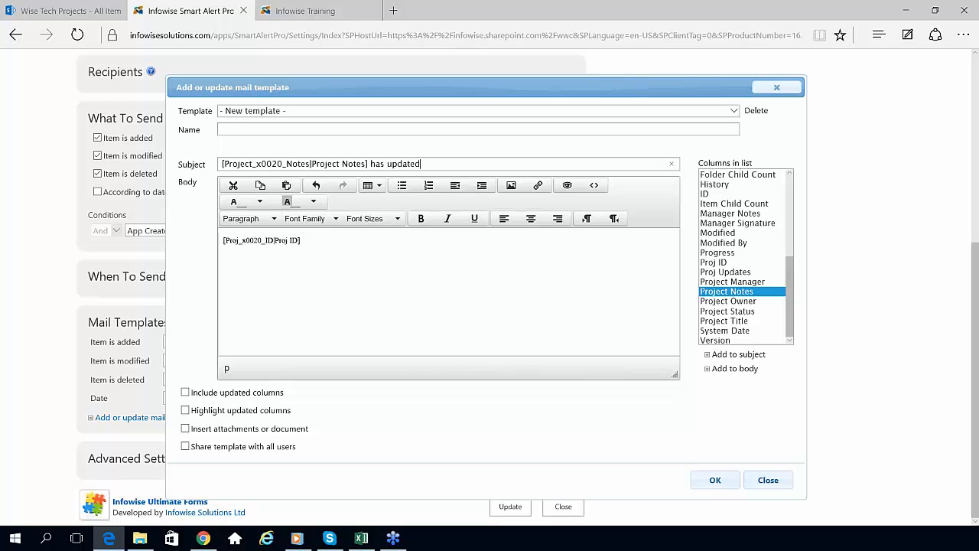
click(766, 481)
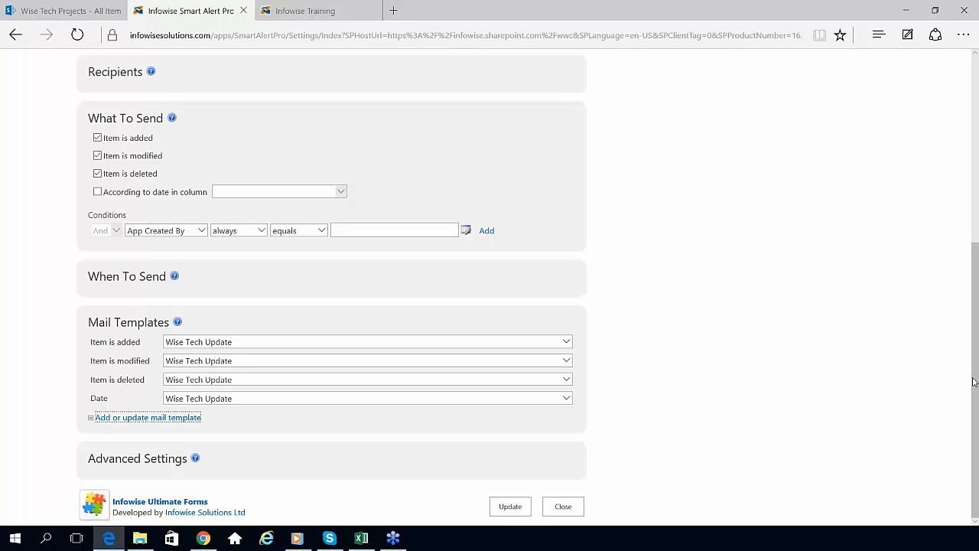
Step: Leave Alerts for Item IDs and highlight the Proj ID rule's Proj.[#|100] pattern
click(573, 509)
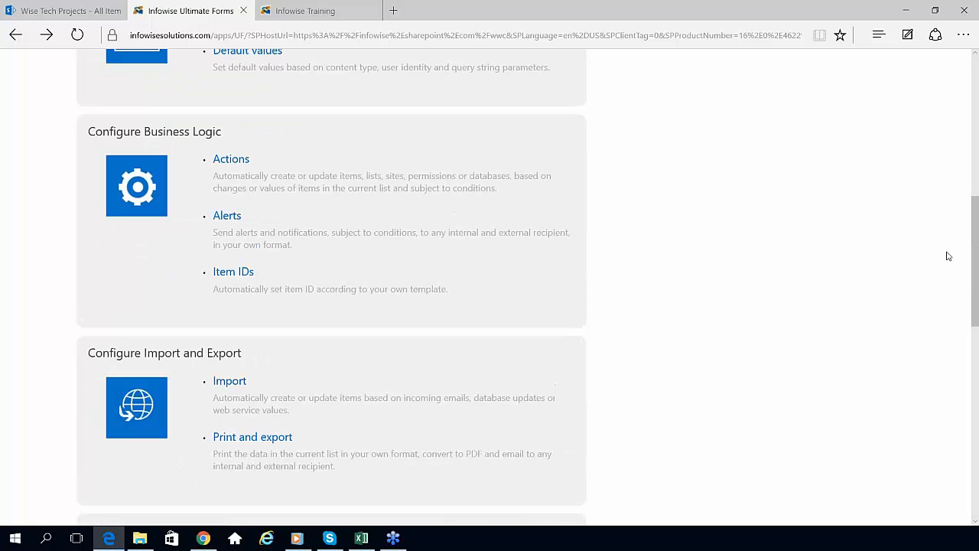
scroll(842, 305, down, 2)
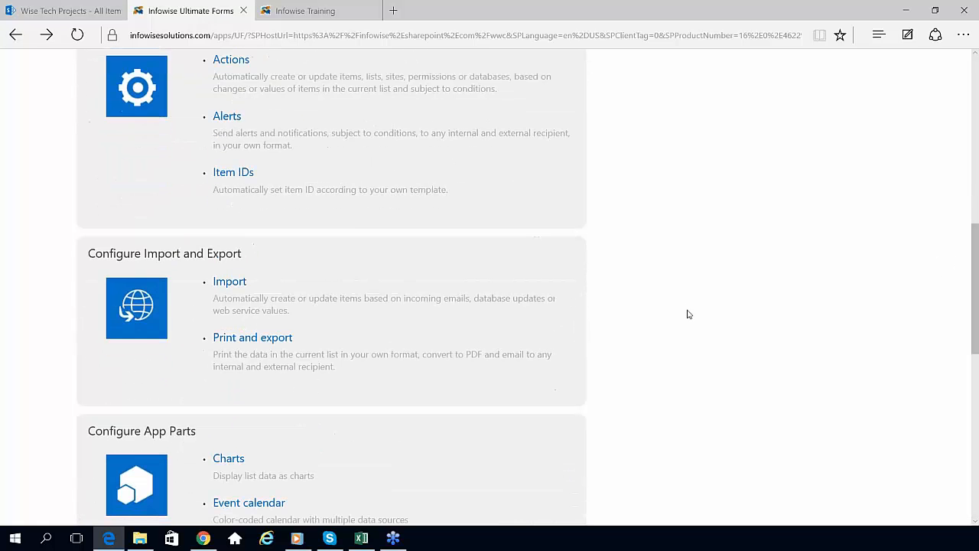
click(224, 178)
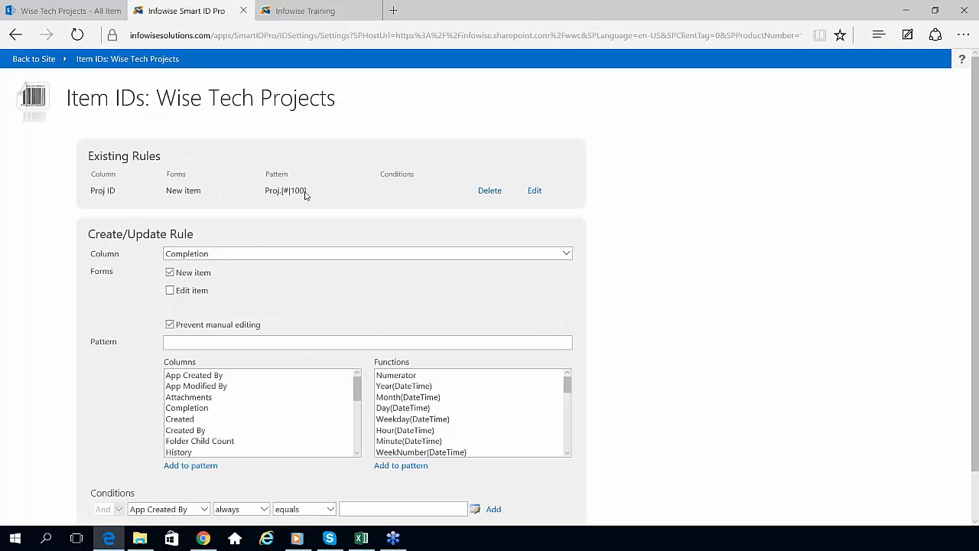
drag(307, 193, 277, 196)
click(270, 214)
scroll(899, 364, down, 1)
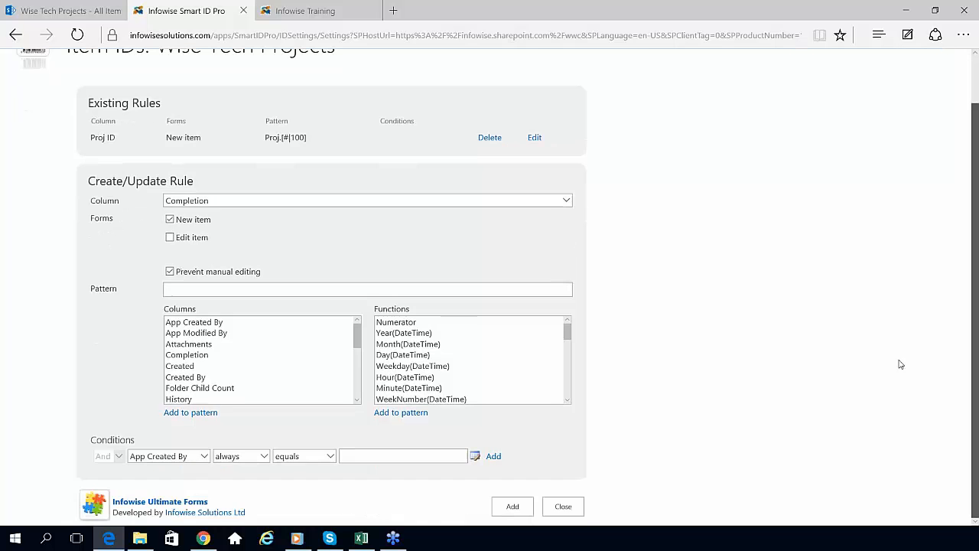
Step: Close Item IDs and scroll to the Import and Export, App Parts and Columns options
click(564, 506)
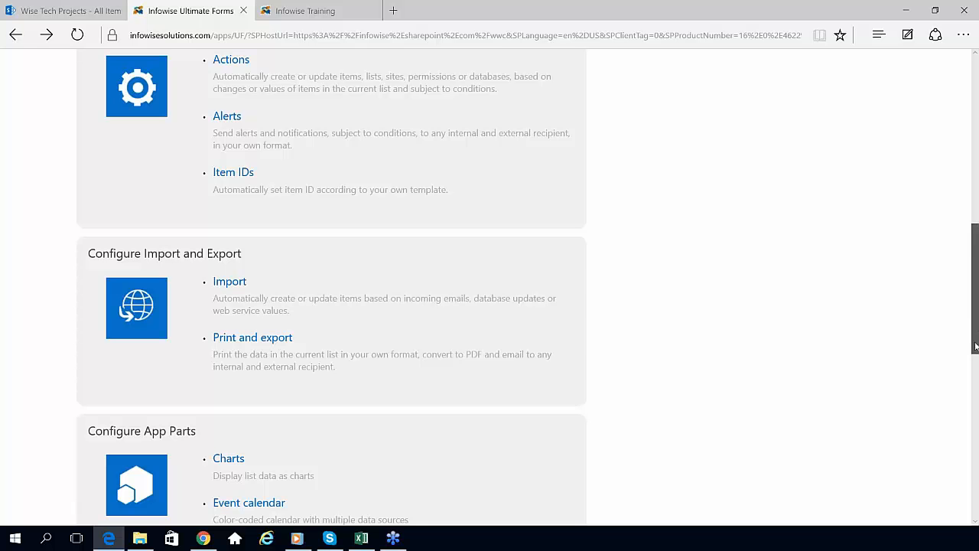
scroll(975, 325, down, 2)
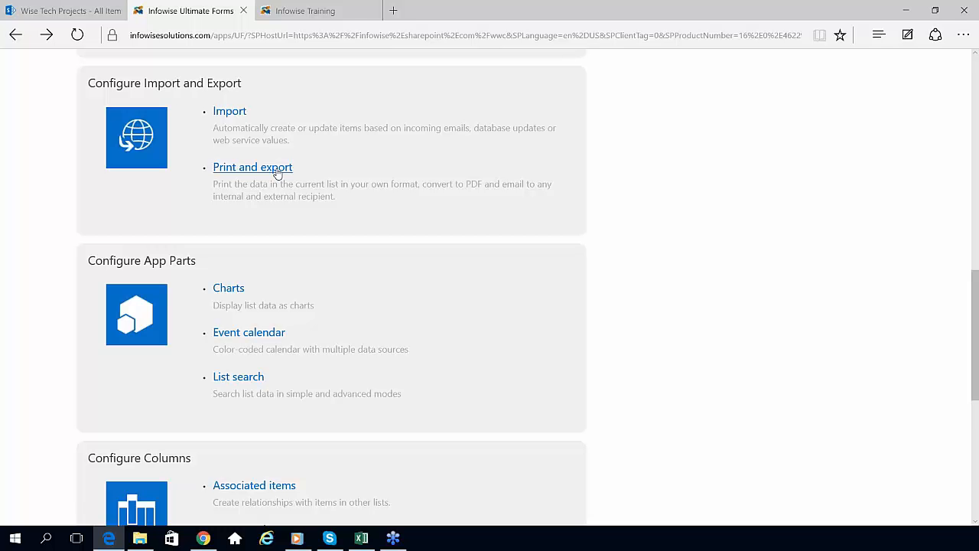
Step: Open print and export settings and load the Easy Print Template in Simple Mode
click(277, 174)
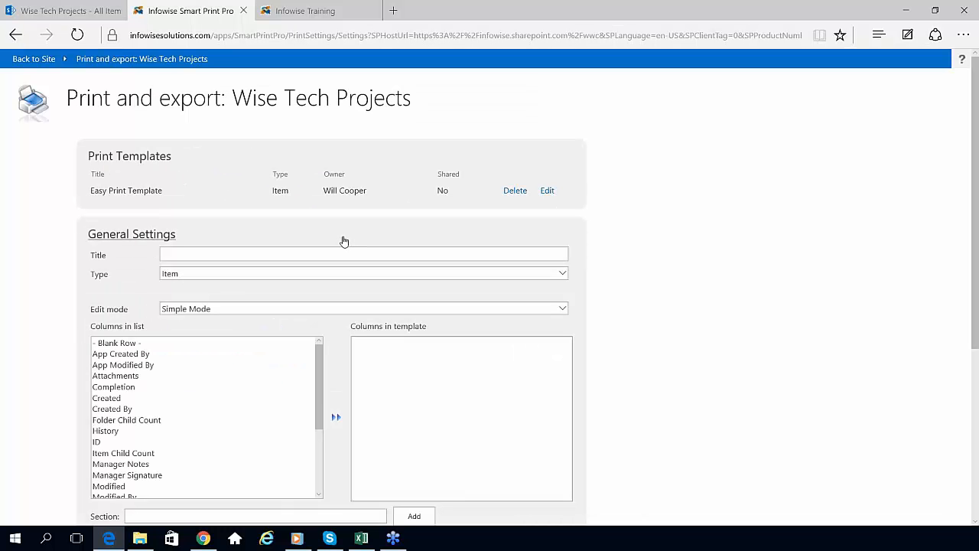
click(283, 309)
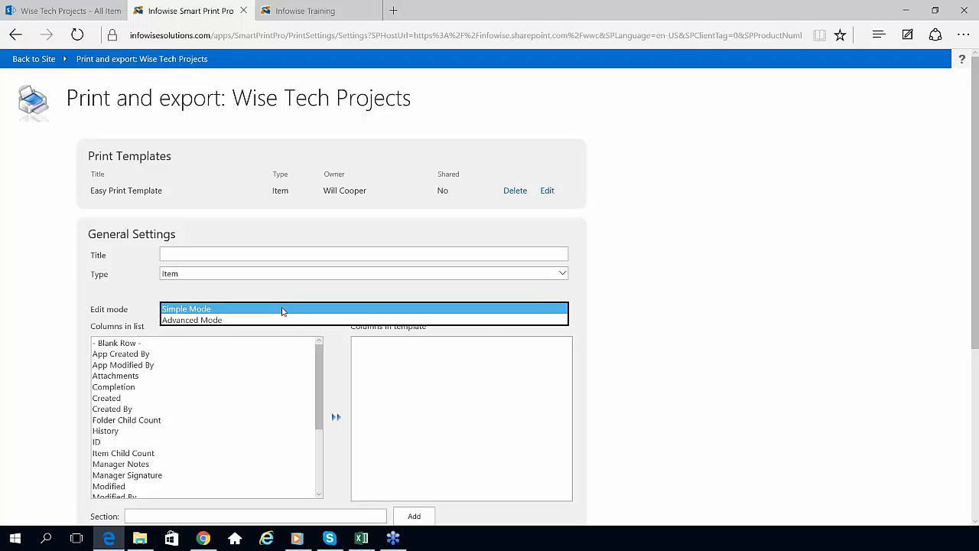
click(281, 309)
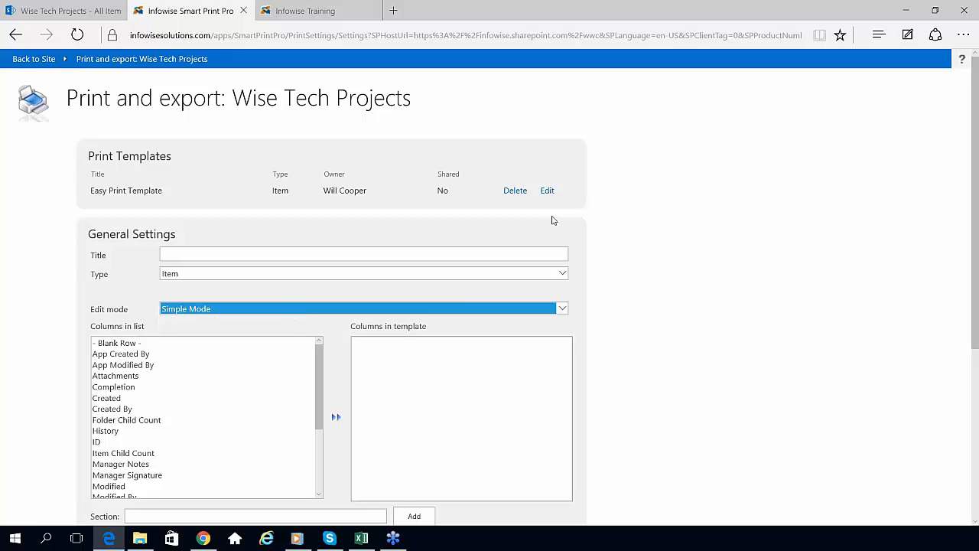
click(547, 190)
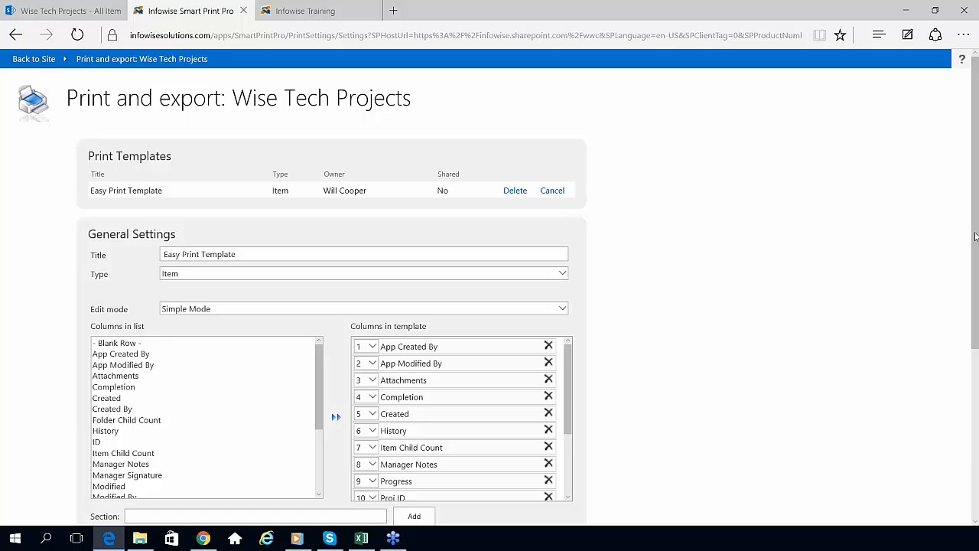
scroll(975, 237, down, 3)
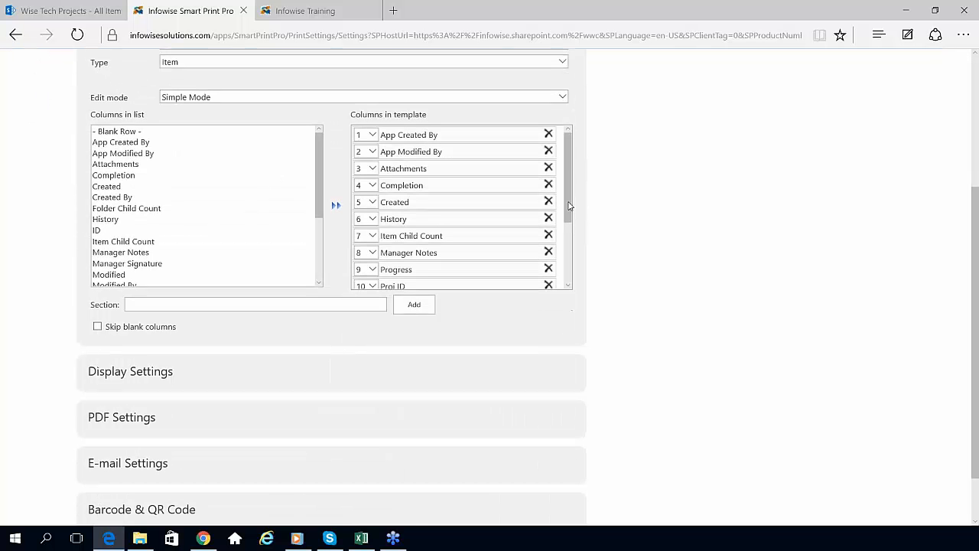
drag(569, 205, 584, 262)
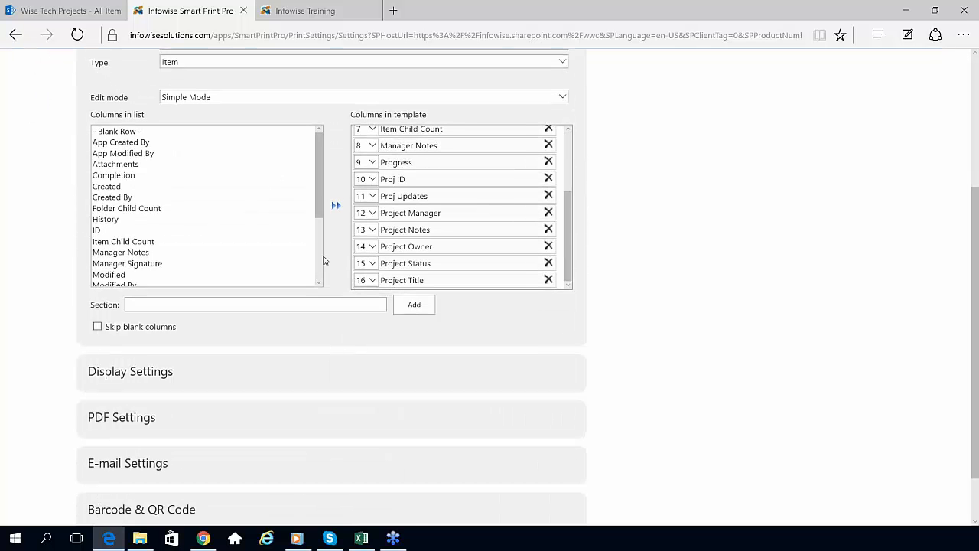
Step: Review the template's Display Settings Custom Header and Custom Footer, then close without saving
click(153, 374)
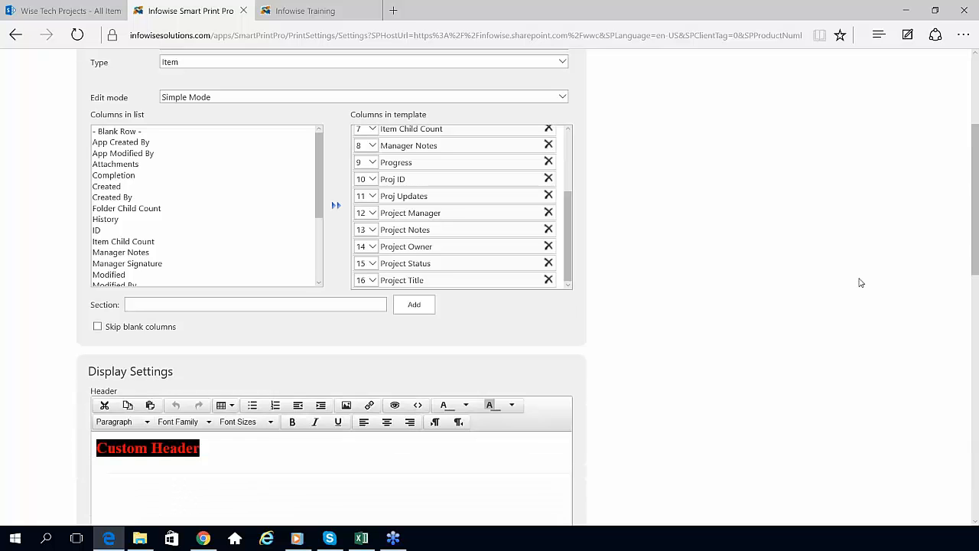
drag(974, 240, 974, 319)
click(200, 204)
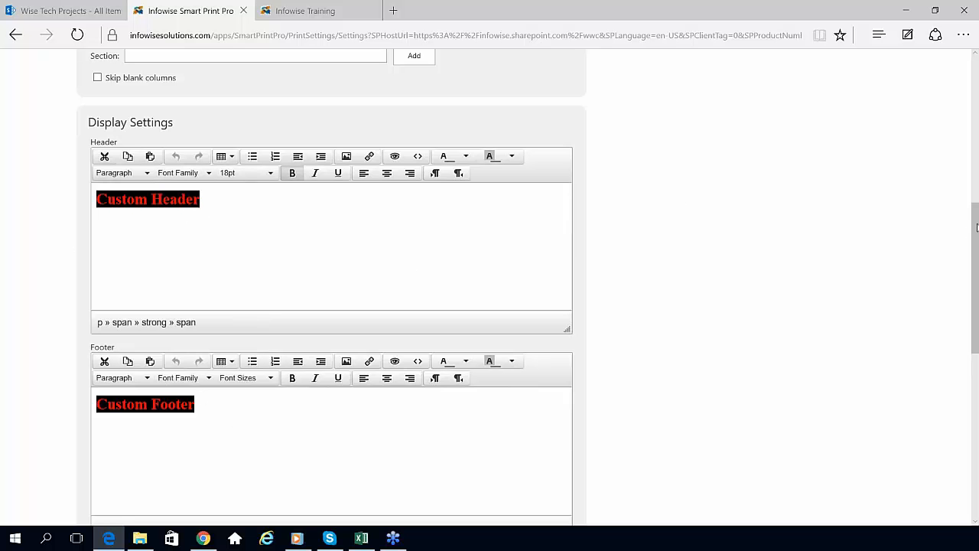
drag(976, 227, 976, 354)
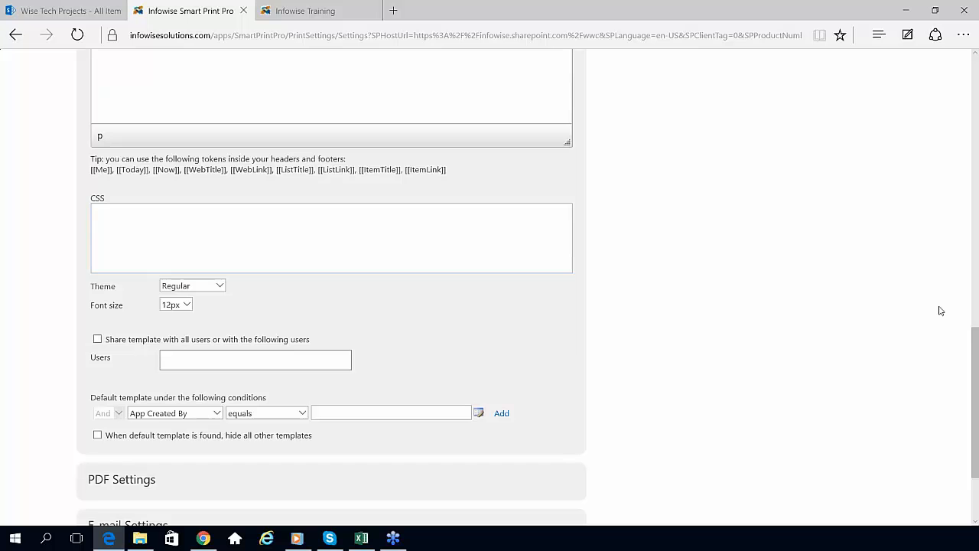
drag(975, 353, 975, 406)
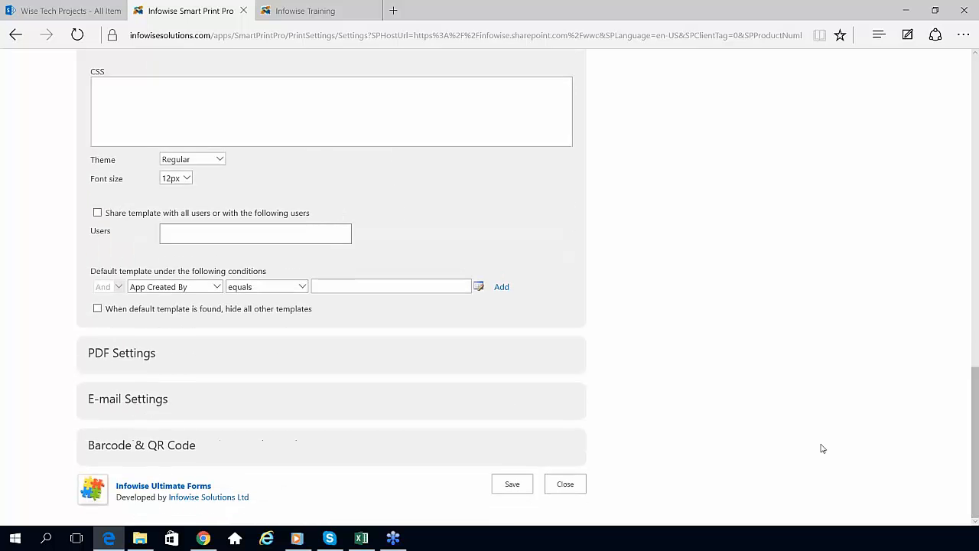
click(564, 484)
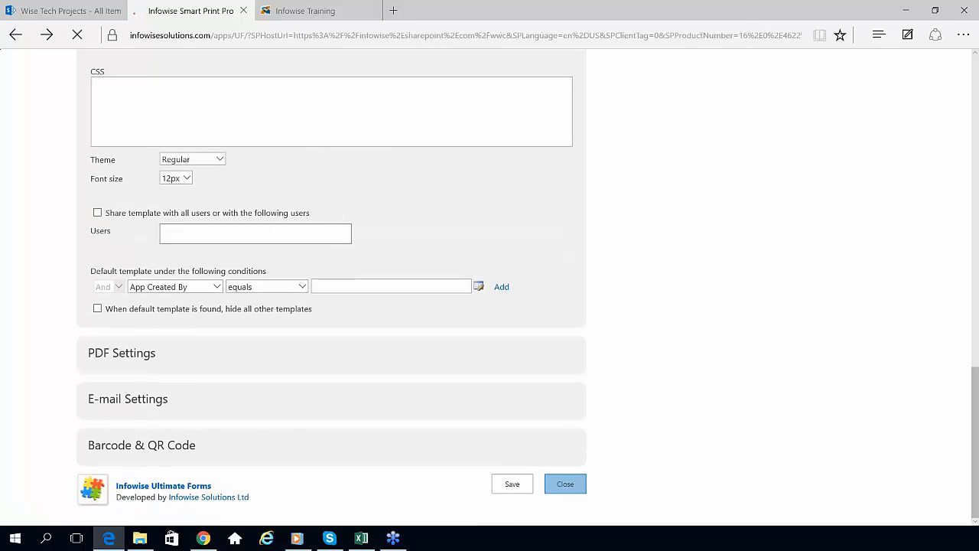
Step: Print-preview the Apples Project item through Advanced > Print, then close the preview
click(69, 10)
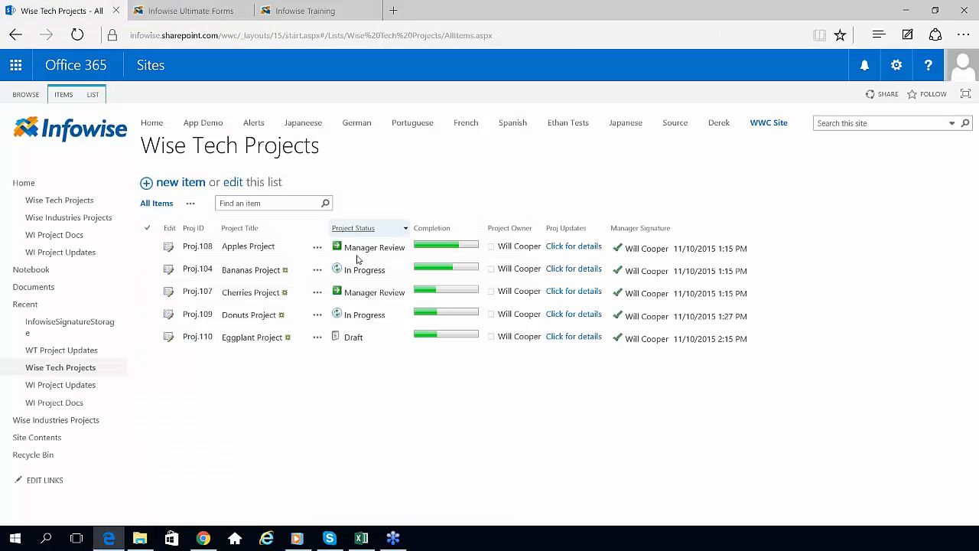
click(317, 247)
click(317, 253)
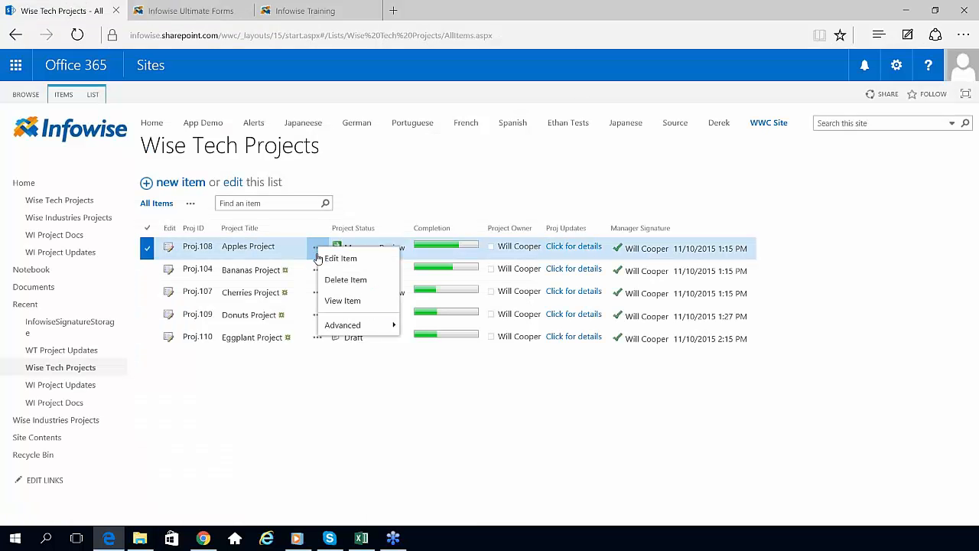
mouse_move(382, 324)
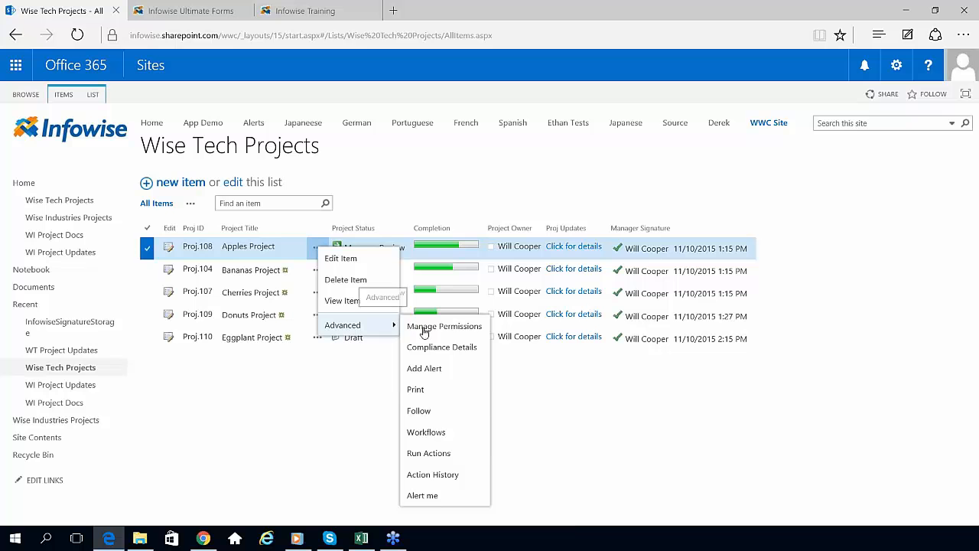
click(427, 394)
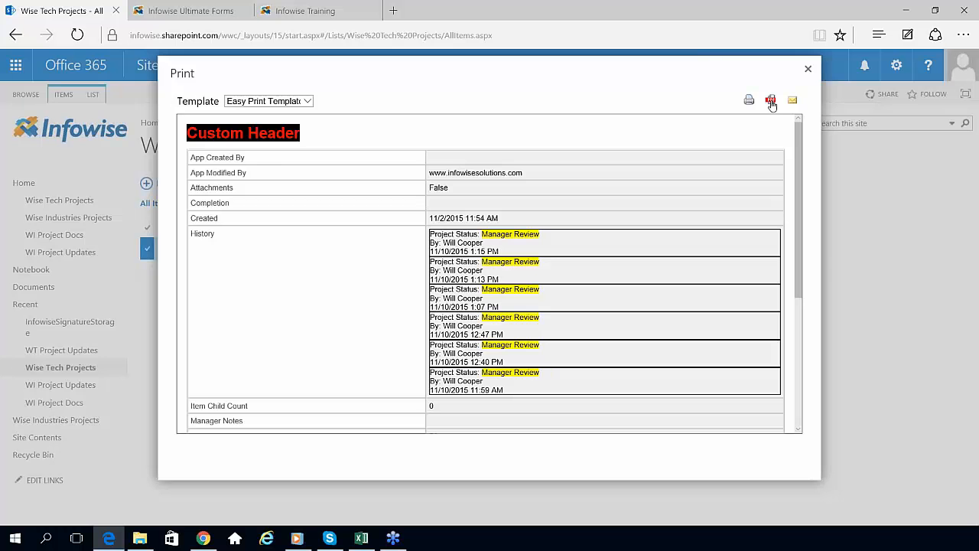
click(807, 70)
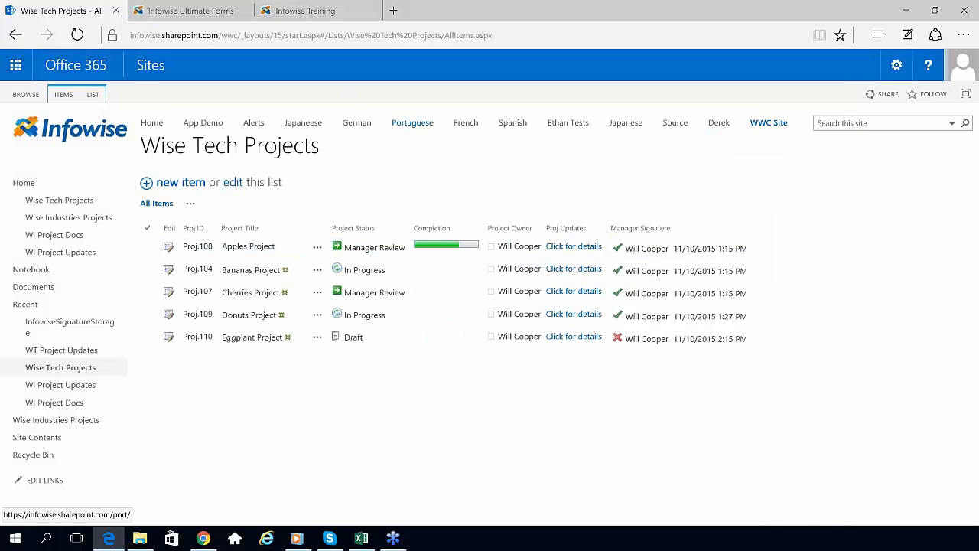
click(195, 10)
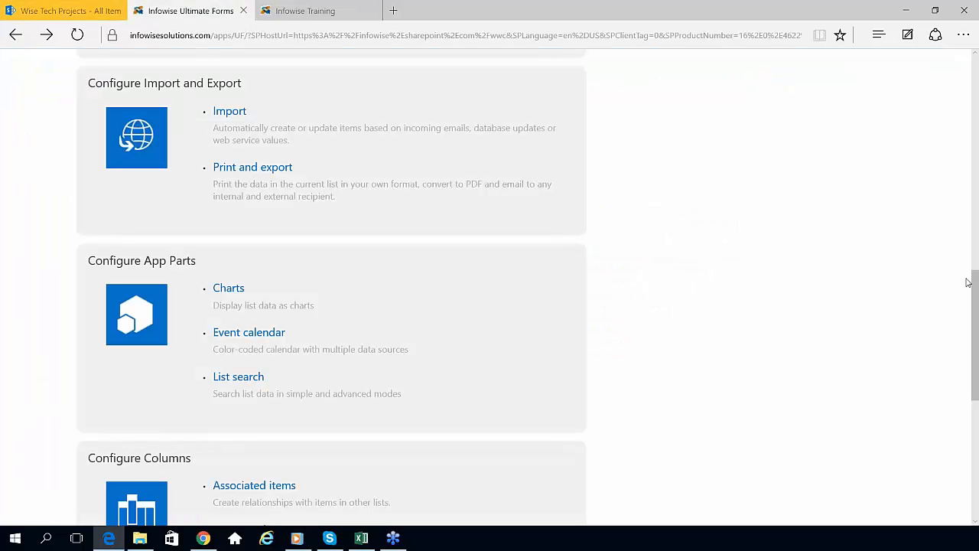
scroll(977, 305, down, 3)
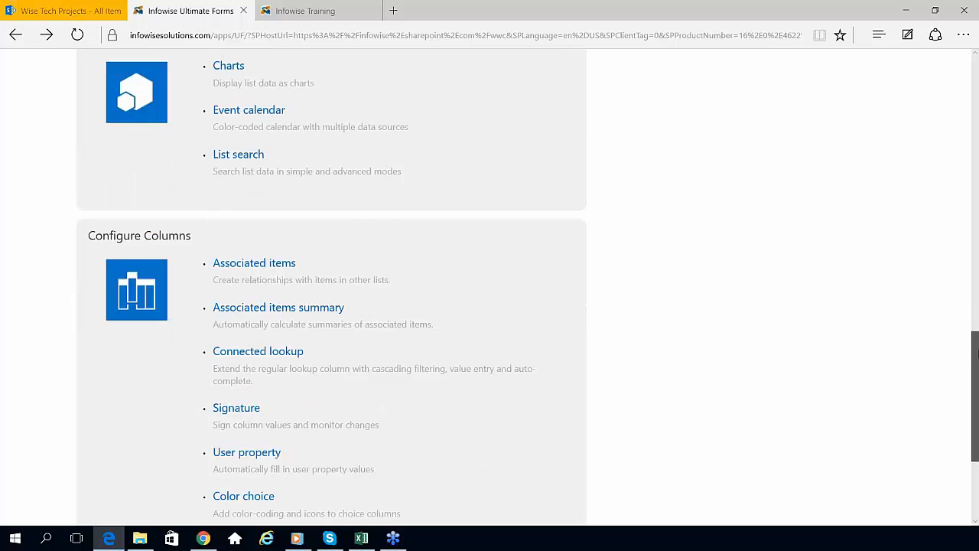
scroll(974, 339, up, 1)
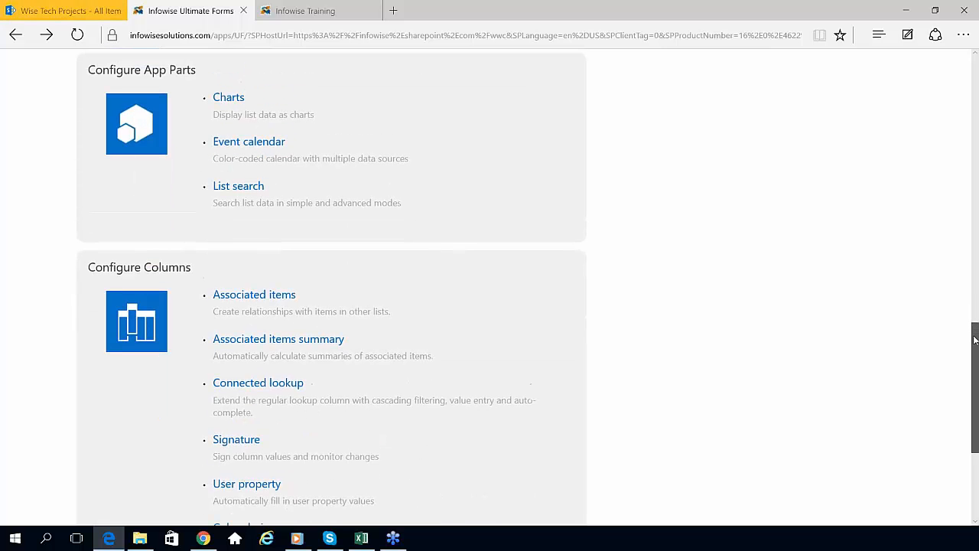
scroll(974, 334, up, 1)
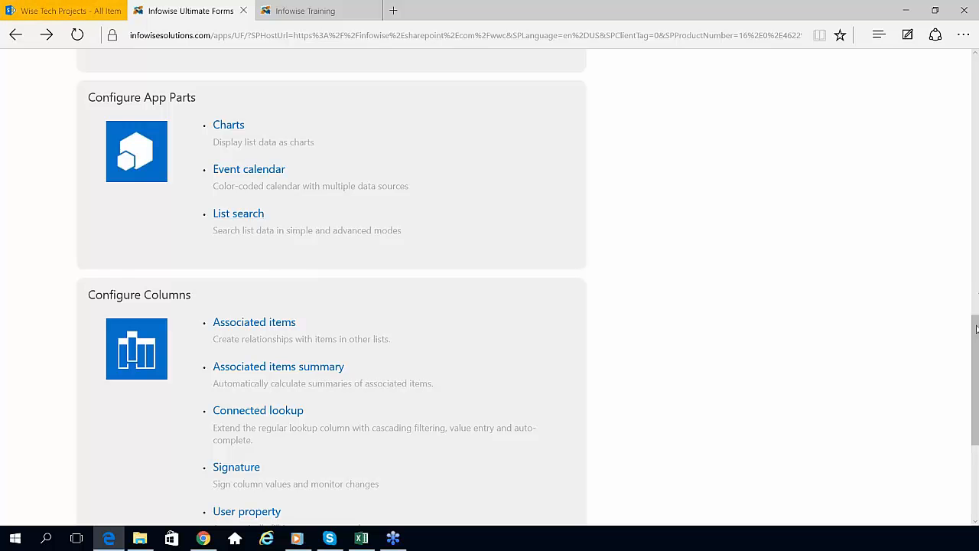
scroll(977, 376, down, 2)
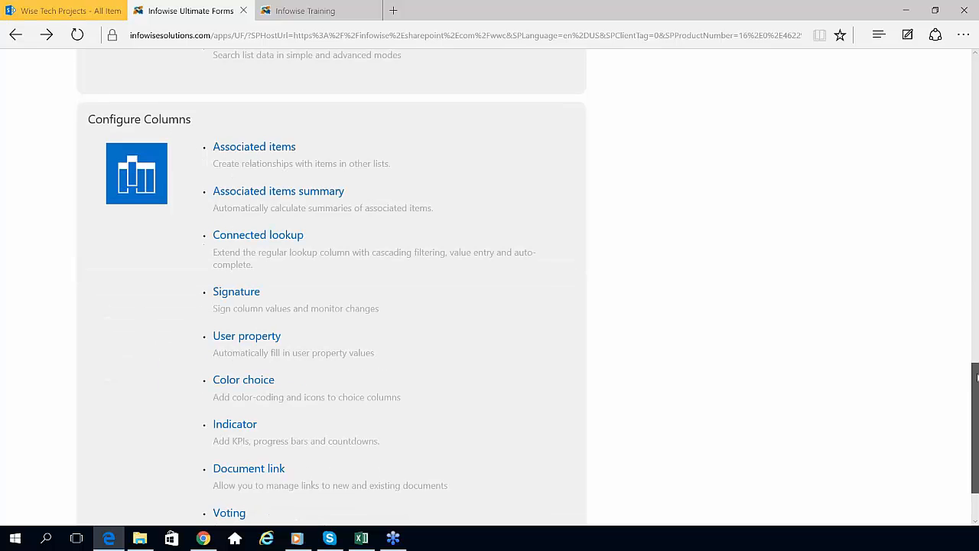
click(278, 149)
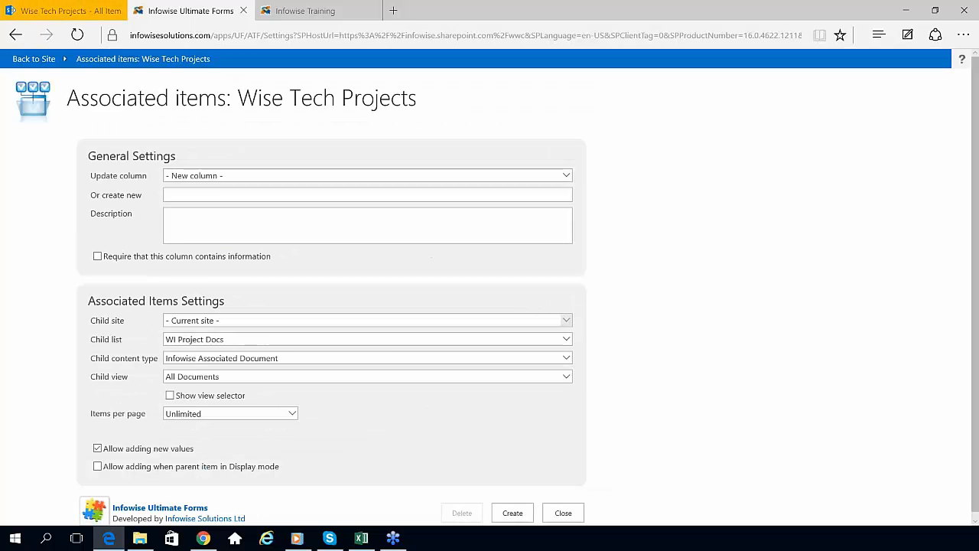
click(566, 177)
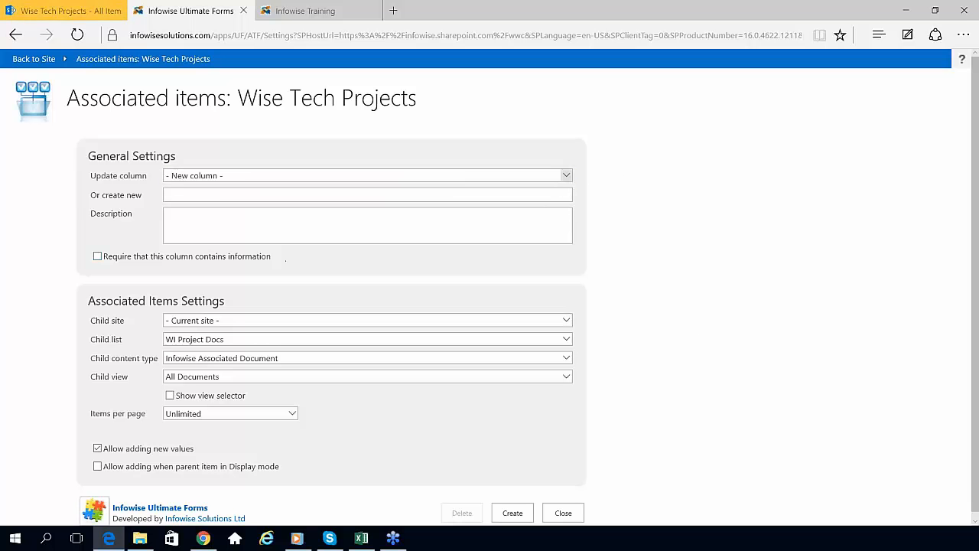
click(15, 36)
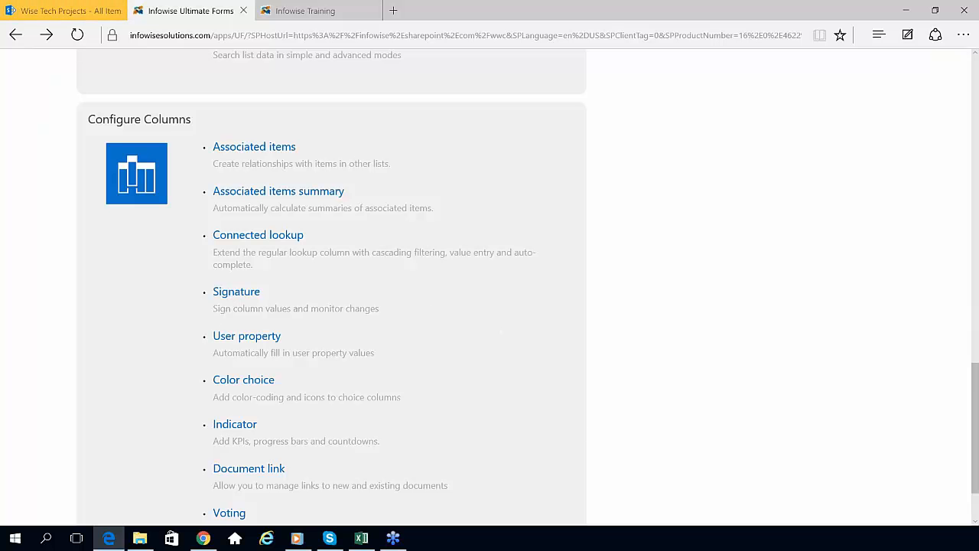
Step: Open Color choice settings and pick Project Status as the column to update
scroll(976, 371, down, 2)
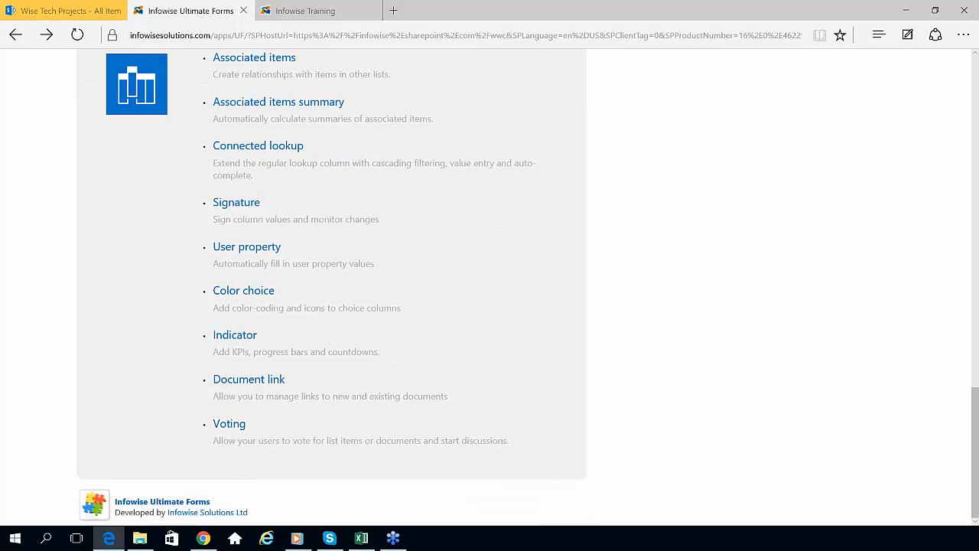
click(239, 292)
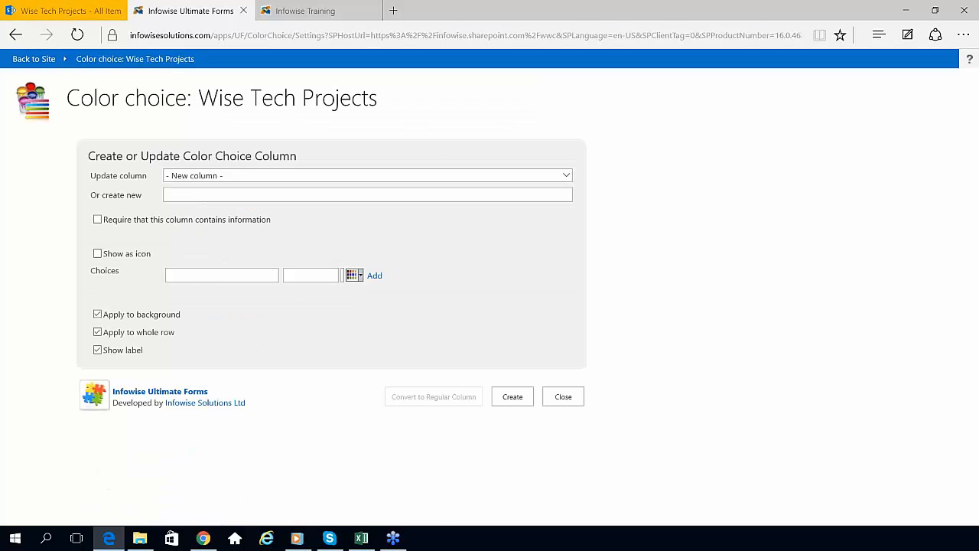
click(567, 179)
click(567, 182)
click(561, 186)
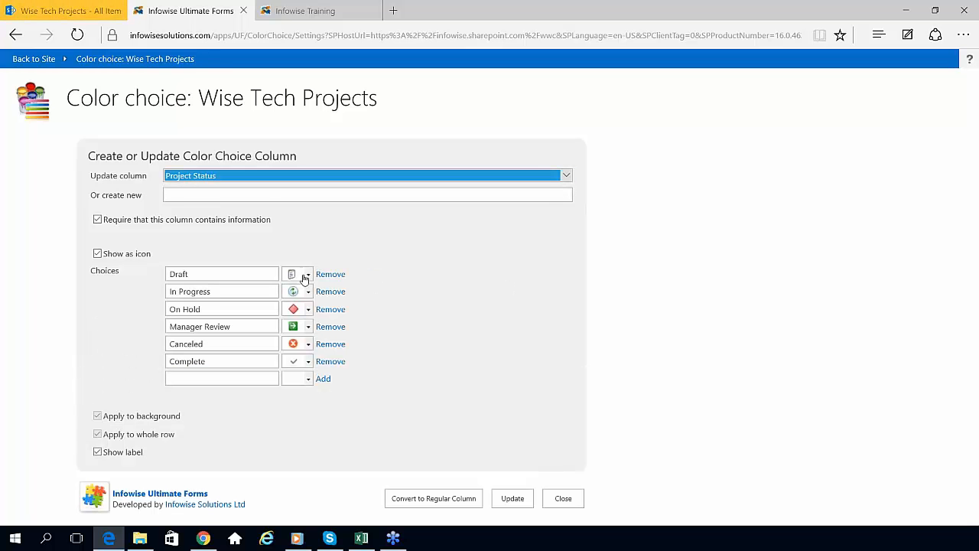
Step: Inspect the Draft status icon choices, then close Color choice unchanged
click(309, 274)
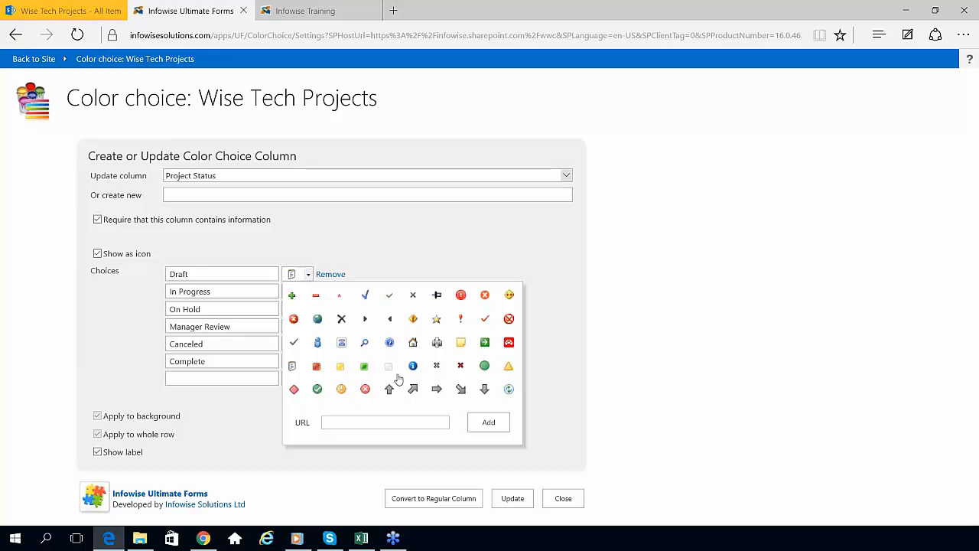
click(396, 260)
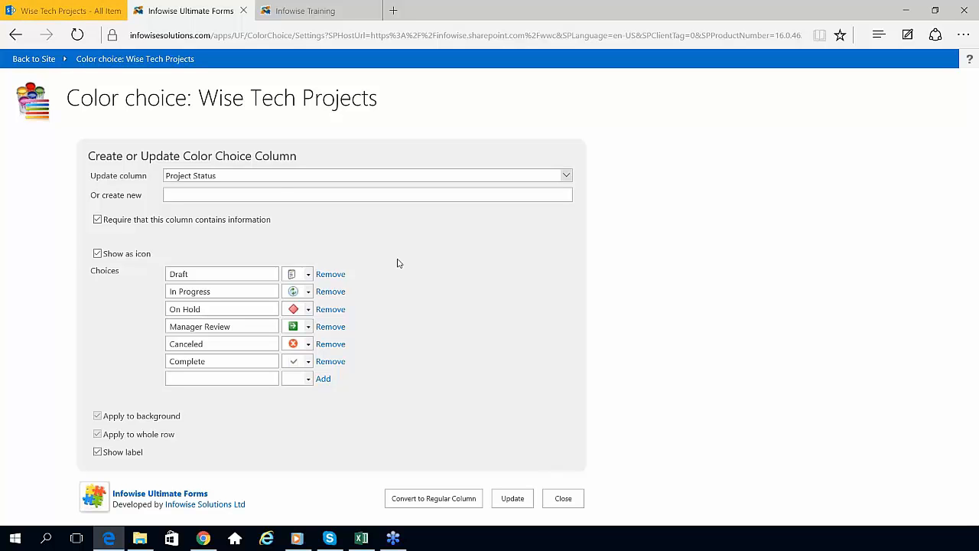
click(563, 499)
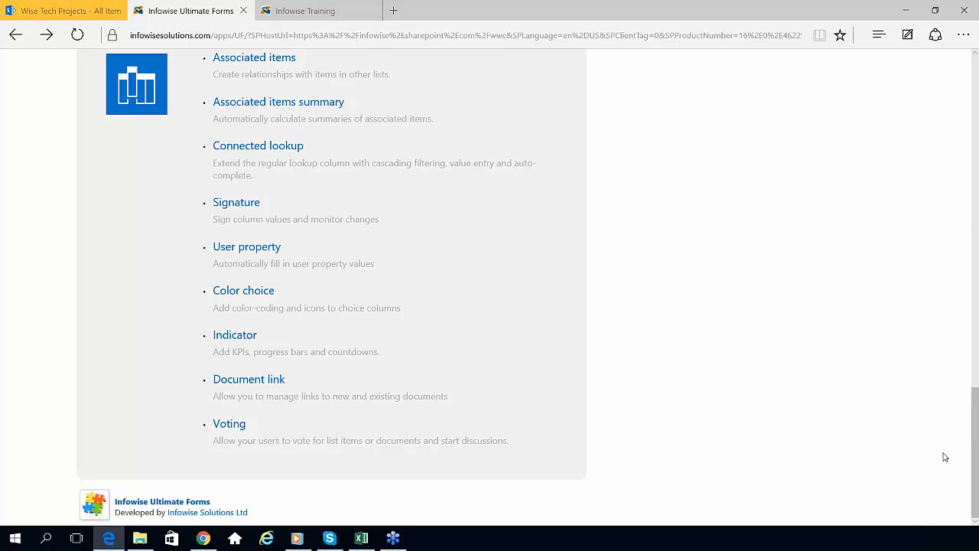
scroll(977, 374, up, 15)
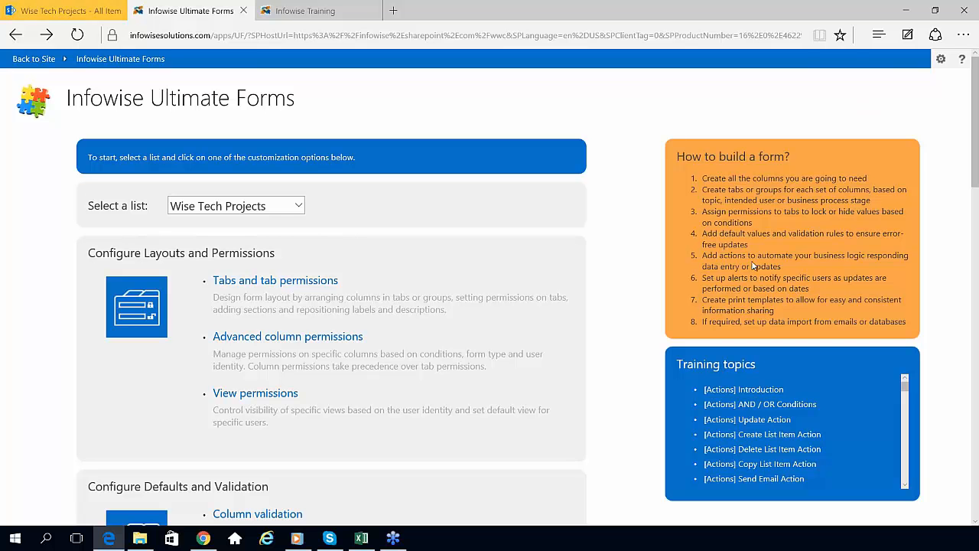
Step: Highlight the eight form-building steps, then return to the Wise Tech Projects list page
drag(753, 265, 905, 328)
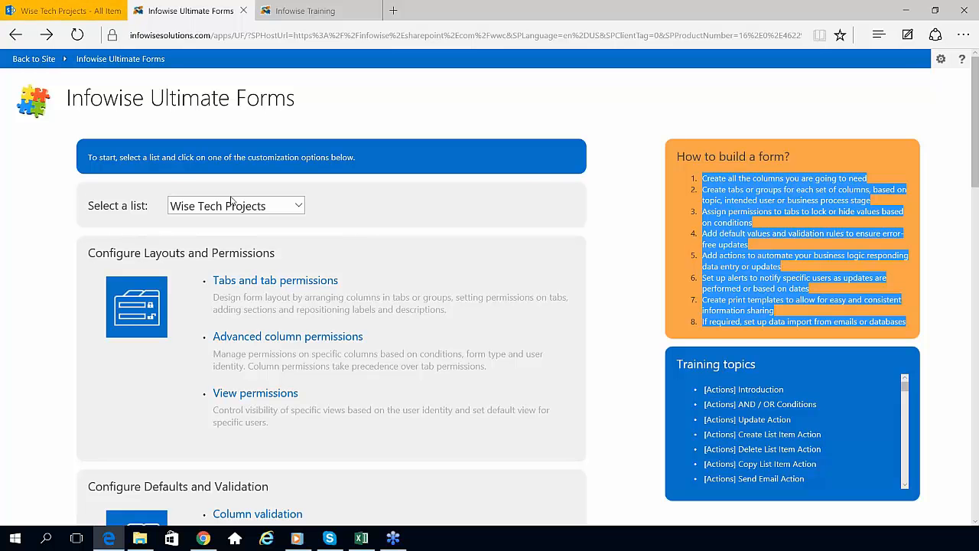
click(57, 6)
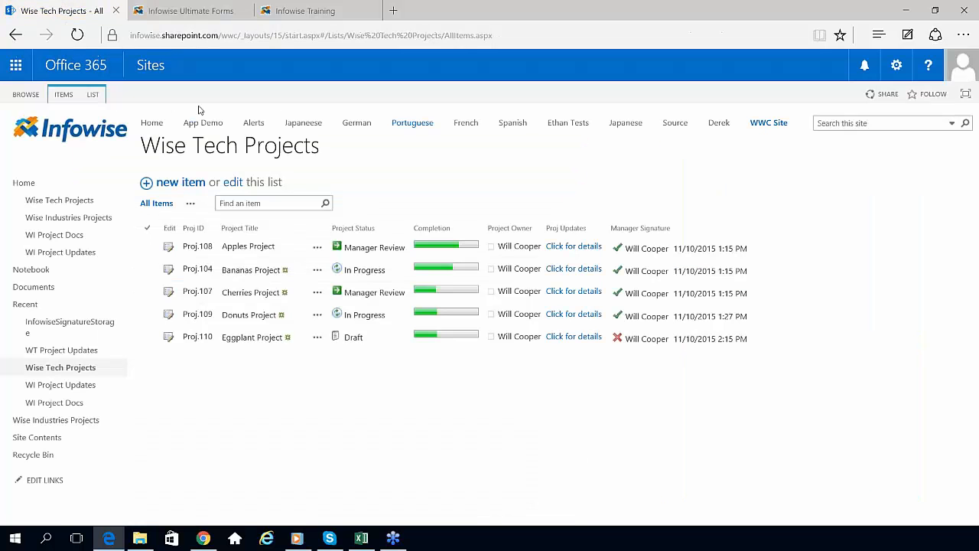